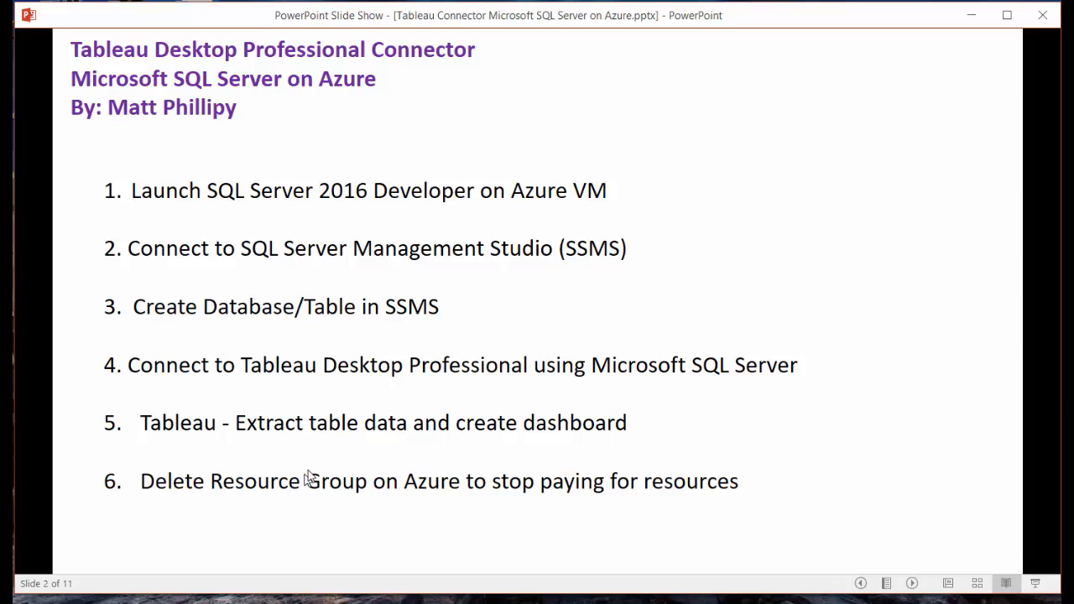
pyautogui.click(359, 356)
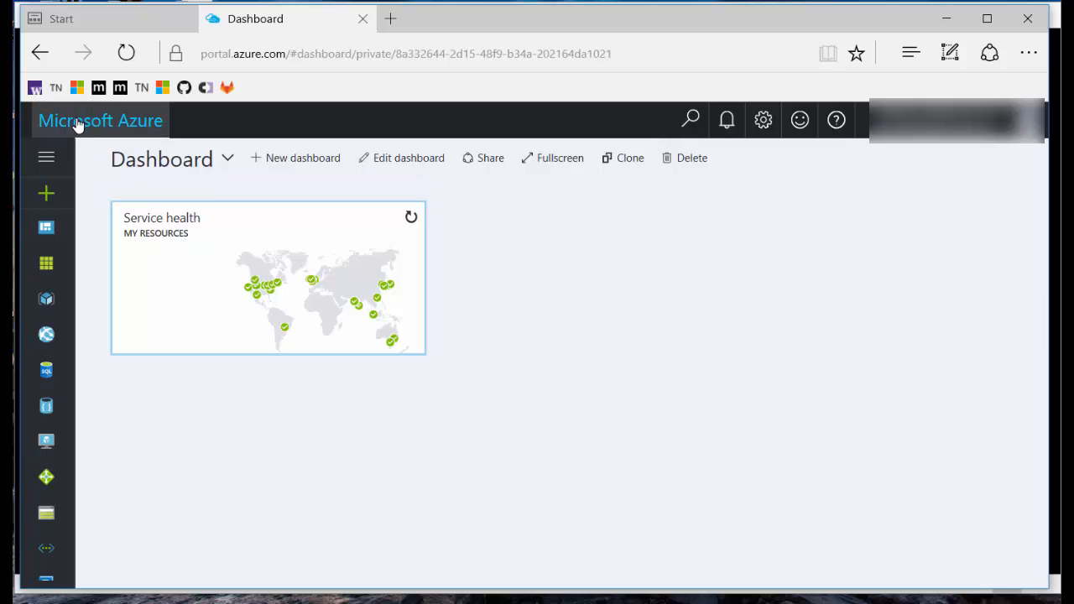
# Step: Search the Azure marketplace for "sql server developer" and start creating the Free License: SQL Server 2016 SP1 Developer on Windows Server 2016 virtual machine
pyautogui.click(48, 199)
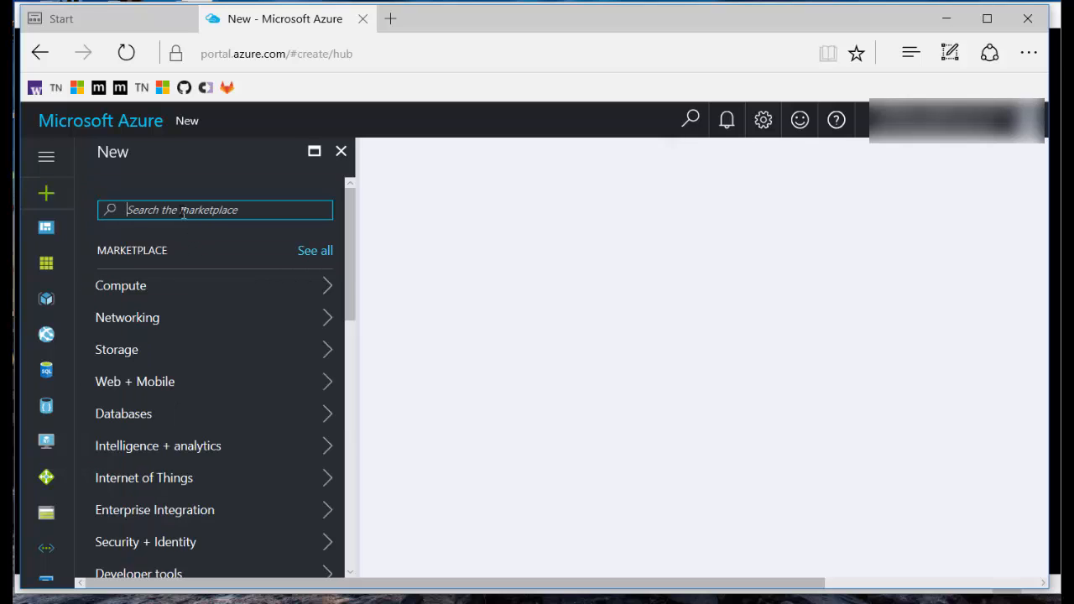
pyautogui.write('sql se')
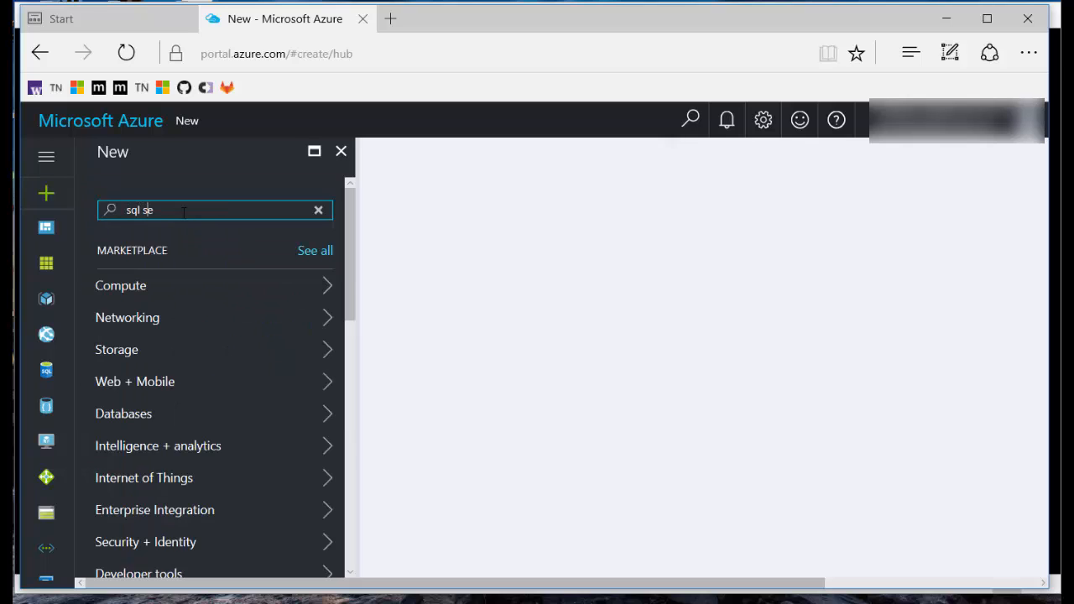
pyautogui.write('rver developer')
pyautogui.press('Return')
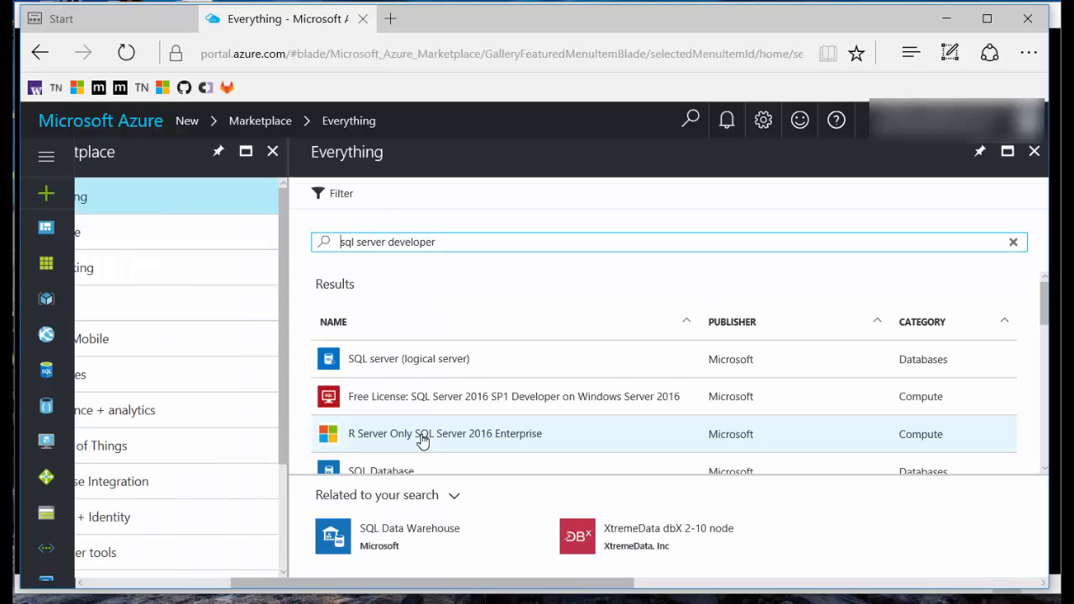
pyautogui.click(453, 404)
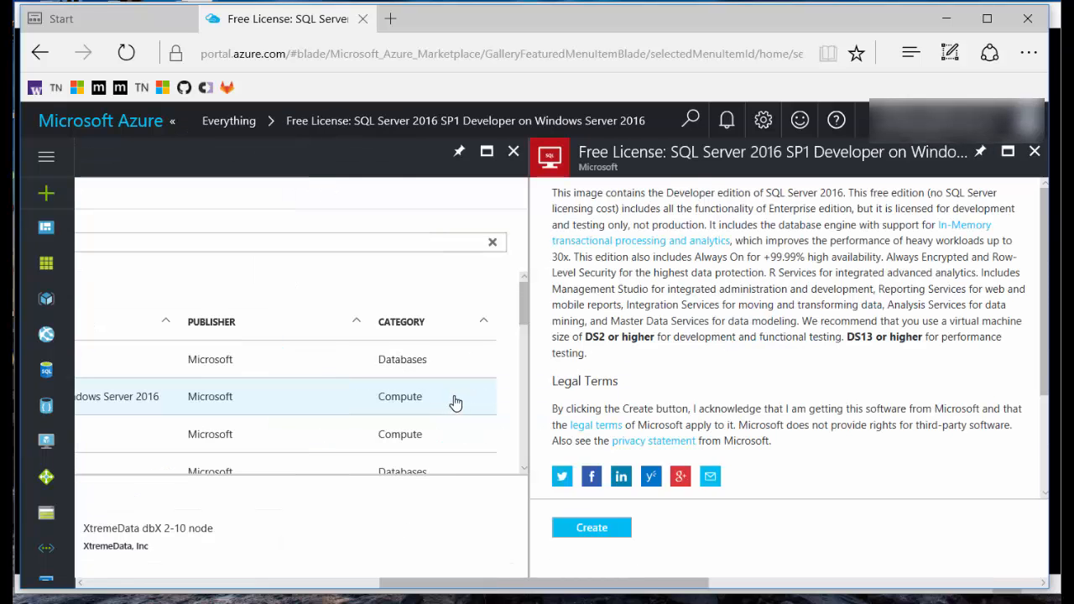
pyautogui.click(587, 527)
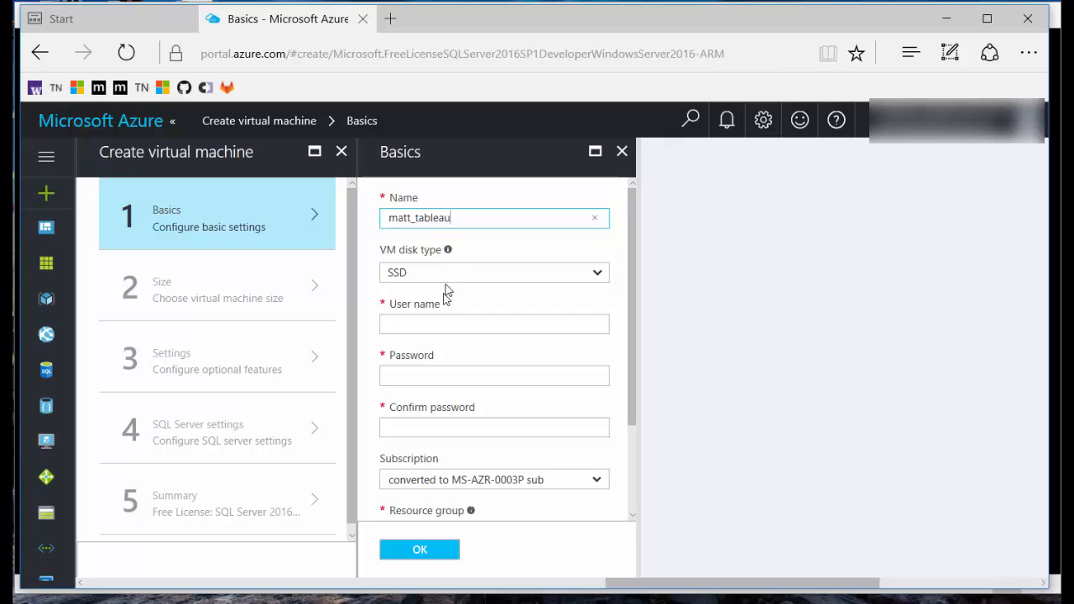
# Step: Enter the administrator's user name and name the virtual machine matttableau in the basic settings
pyautogui.click(445, 325)
pyautogui.write('matt')
pyautogui.press('Tab')
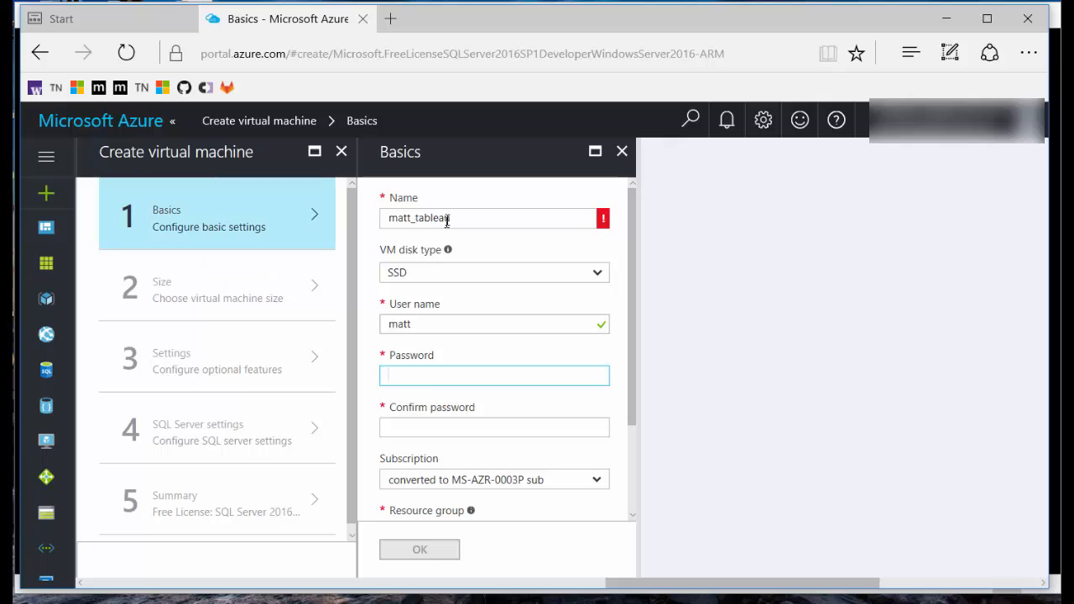
pyautogui.moveTo(466, 217); pyautogui.dragTo(336, 223)
pyautogui.write('mattta')
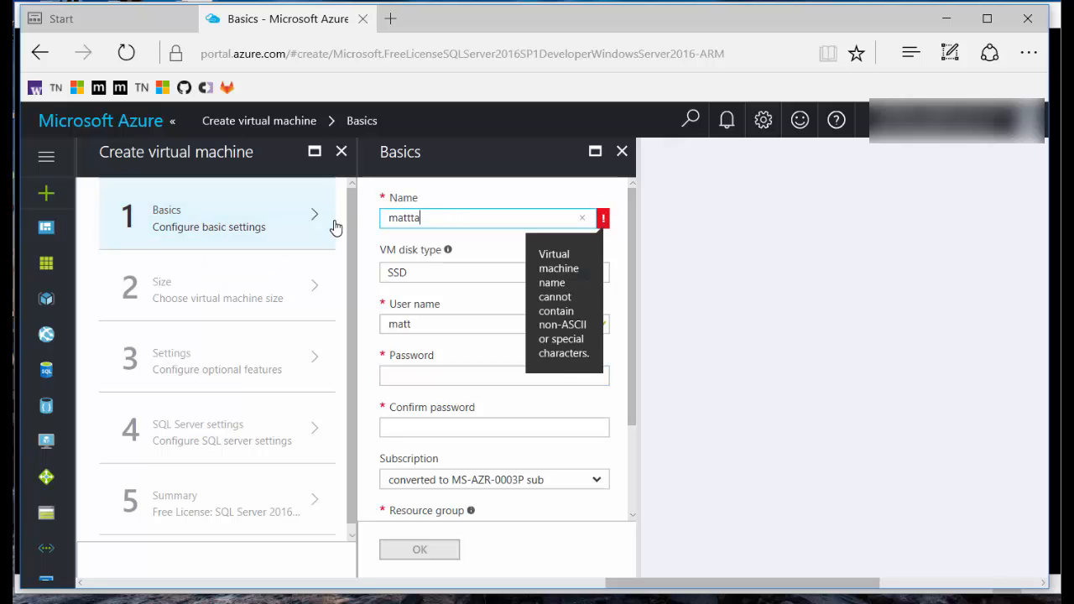
pyautogui.write('bleau')
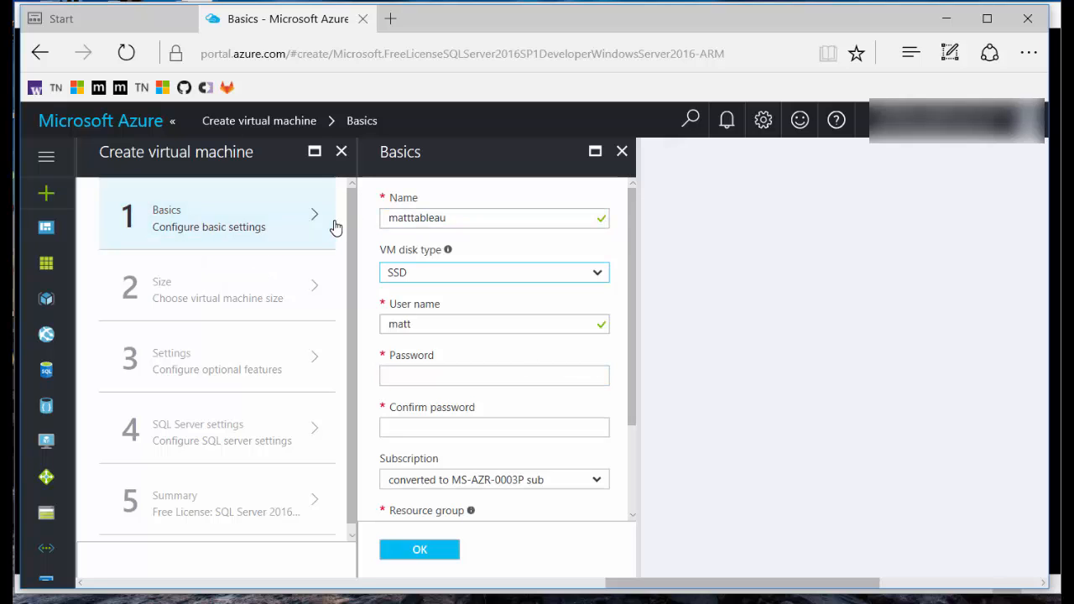
# Step: Enter the administrator account's password and repeat it in the password confirmation
pyautogui.click(449, 326)
pyautogui.click(408, 379)
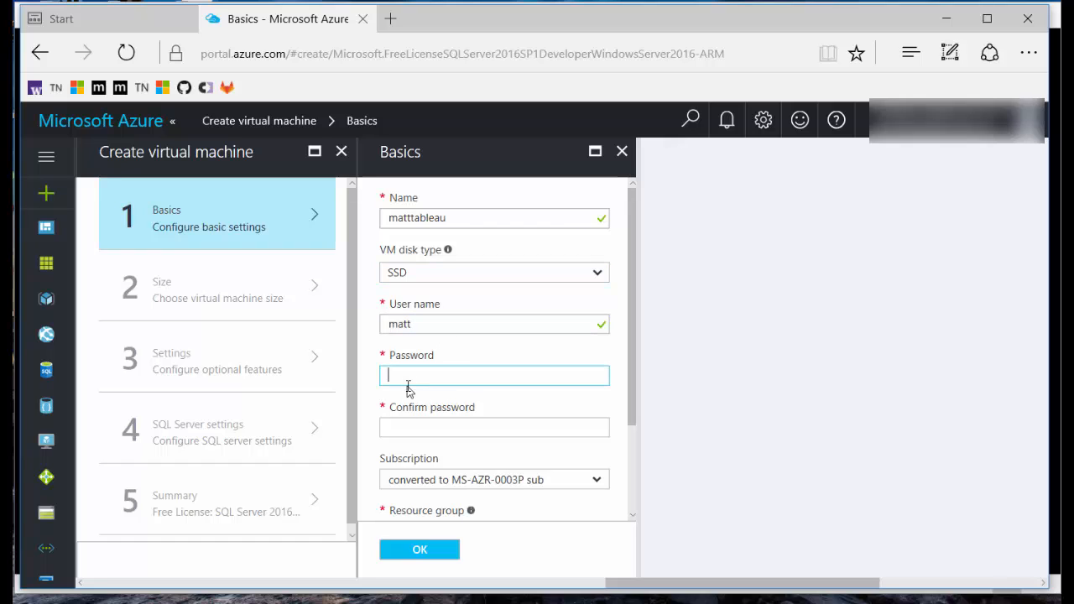
pyautogui.write('••')
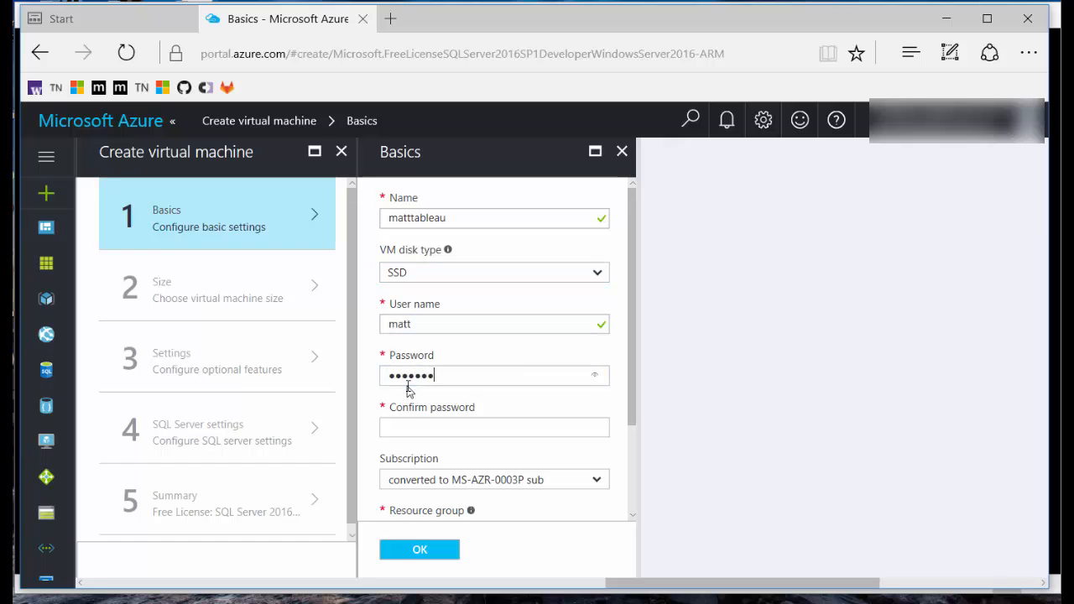
pyautogui.write('••')
pyautogui.press('Tab')
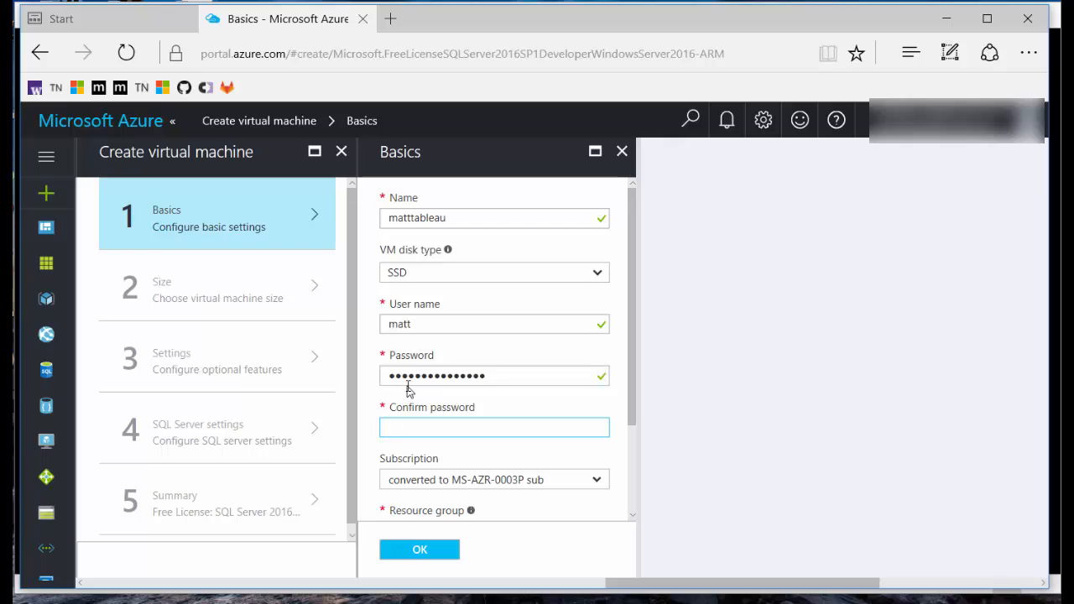
pyautogui.write('•')
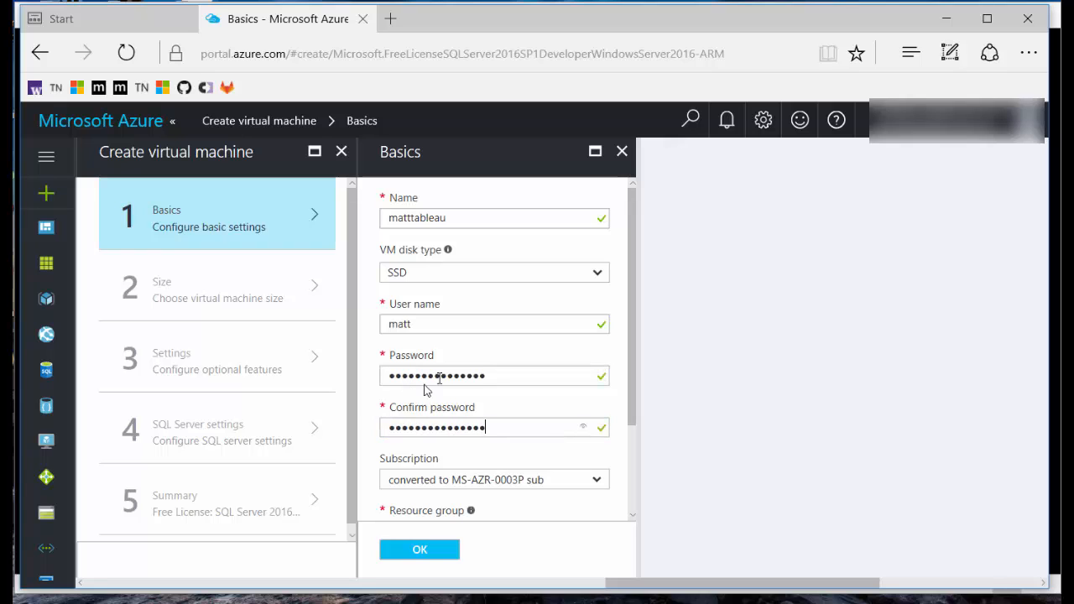
# Step: Assign the virtual machine to a new resource group named matttableau and confirm the basic settings
pyautogui.scroll(-1, 428, 391)
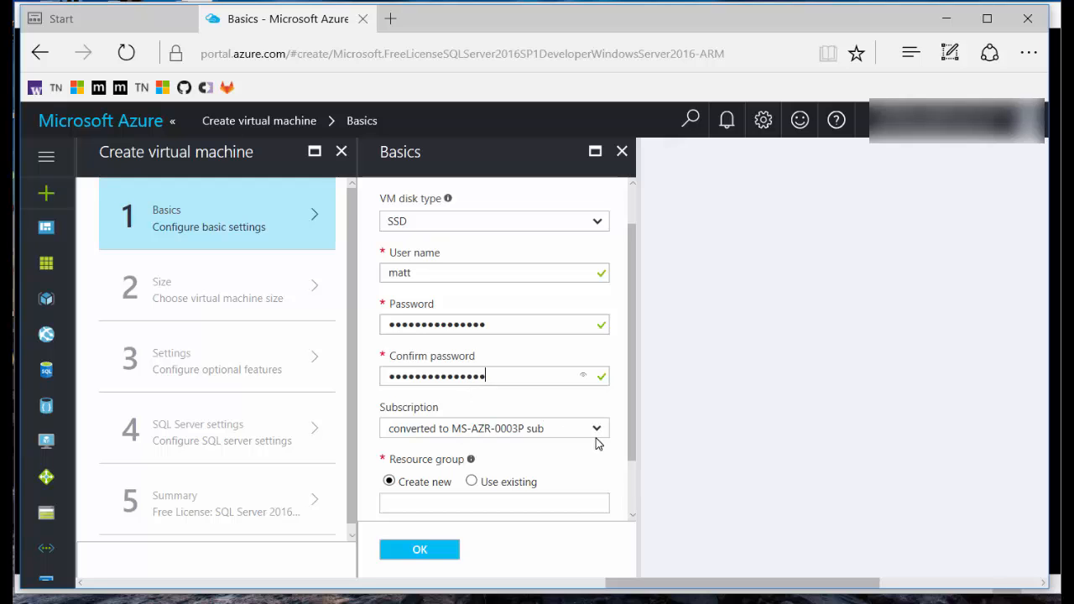
pyautogui.scroll(-1, 575, 451)
pyautogui.click(410, 456)
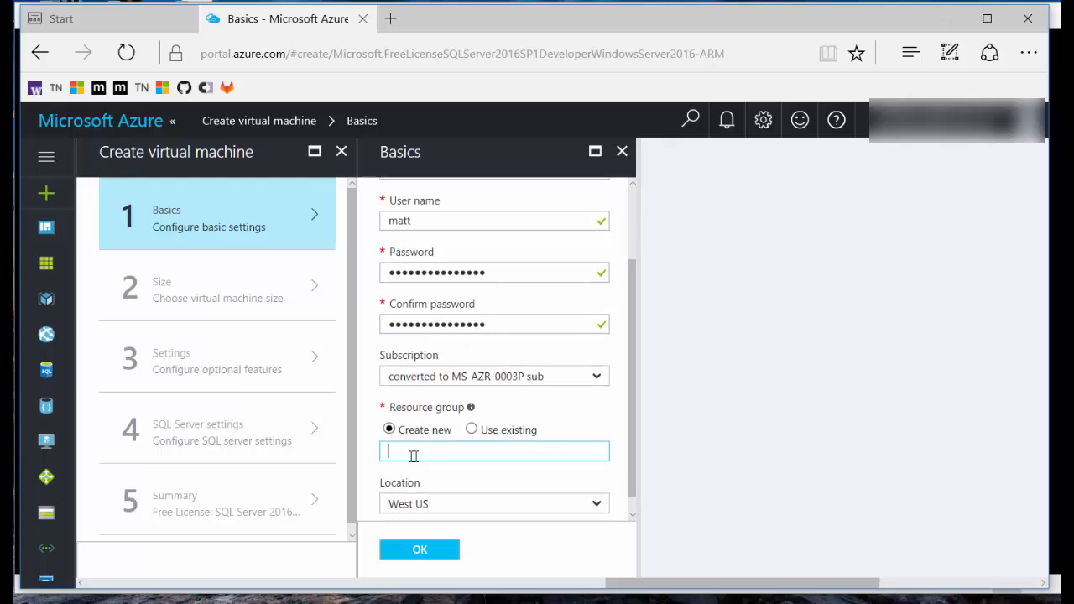
pyautogui.write('matttableau')
pyautogui.scroll(-1, 494, 473)
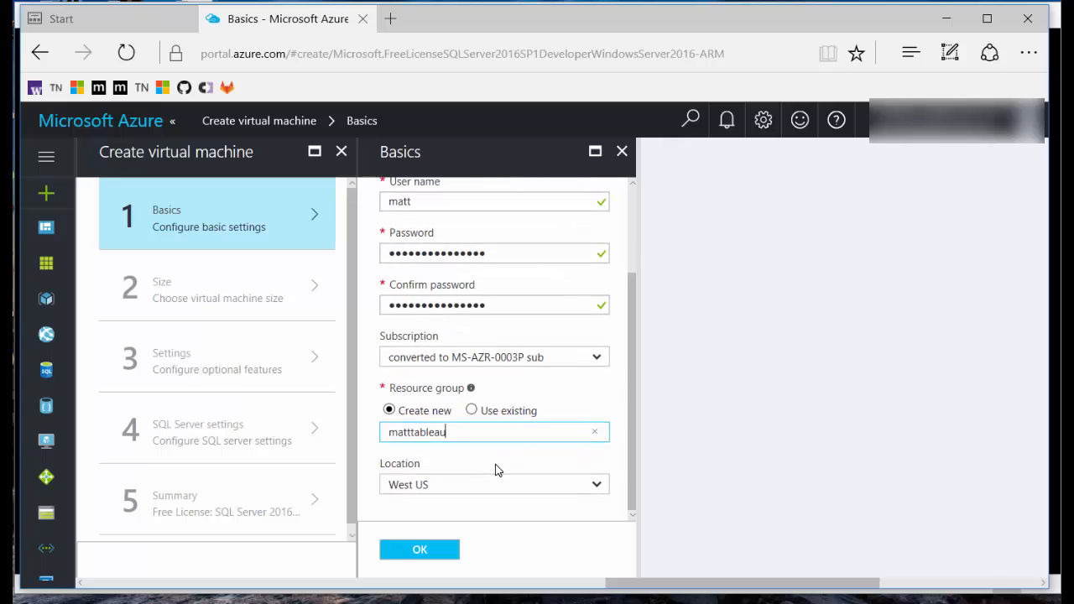
pyautogui.click(422, 558)
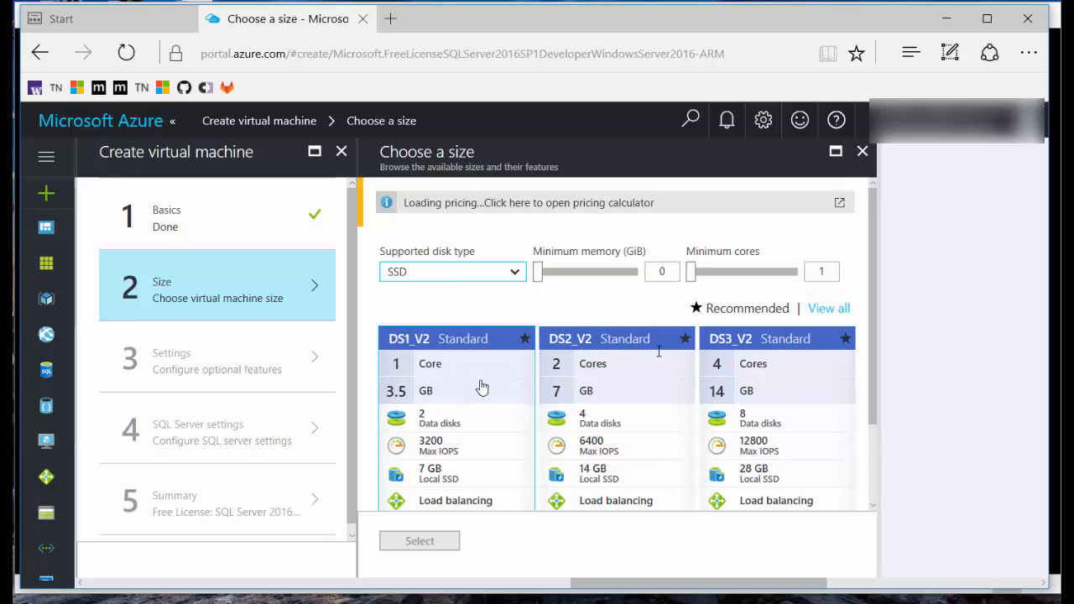
# Step: Select the DS1_V2 Standard size for the virtual machine and accept the default optional settings
pyautogui.click(816, 310)
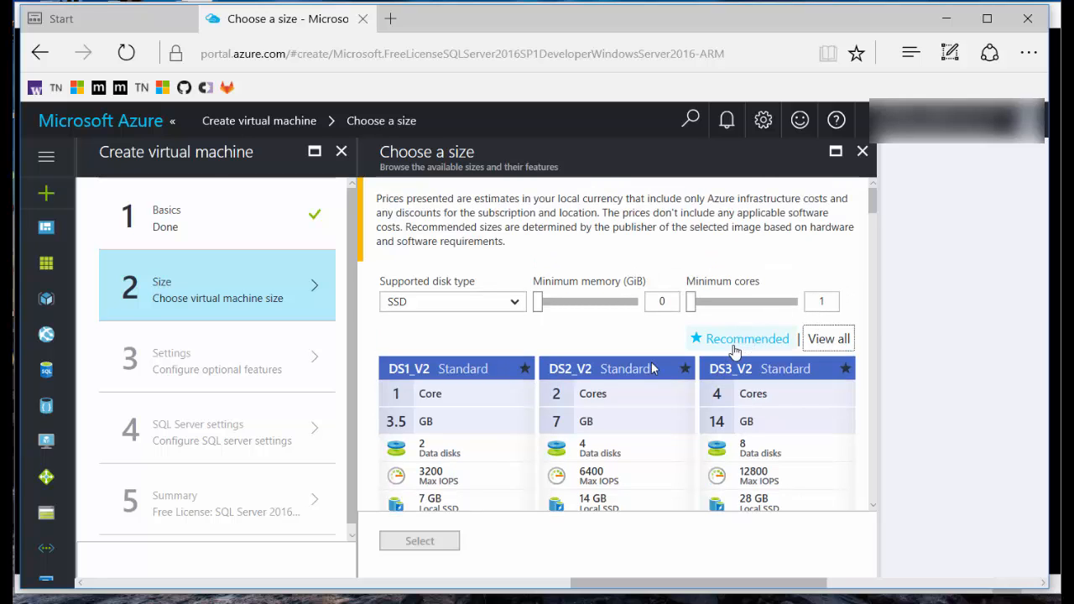
pyautogui.click(471, 417)
pyautogui.scroll(-1, 471, 417)
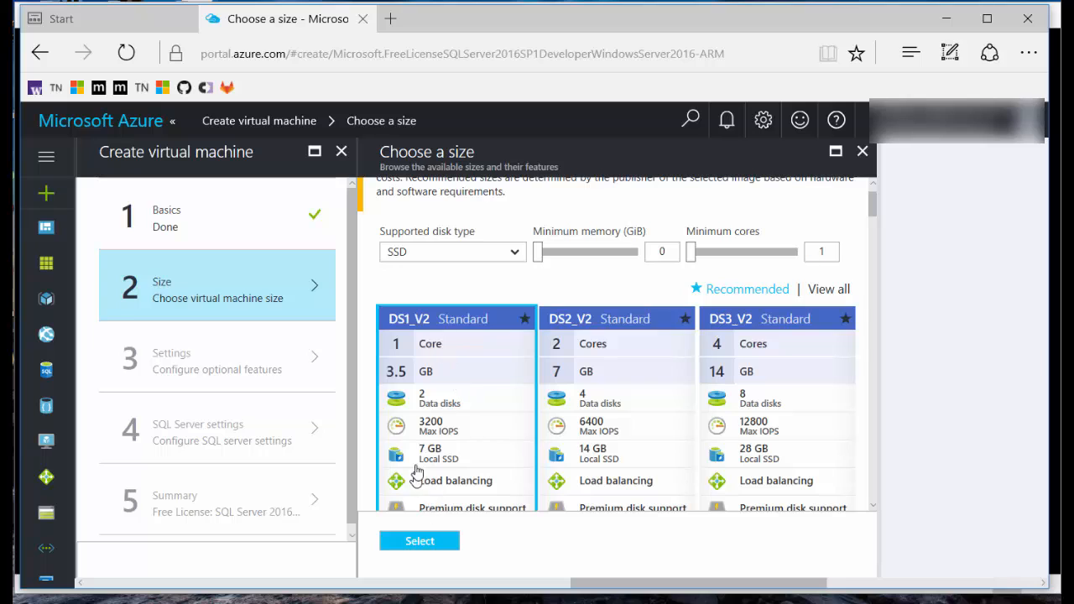
pyautogui.click(425, 546)
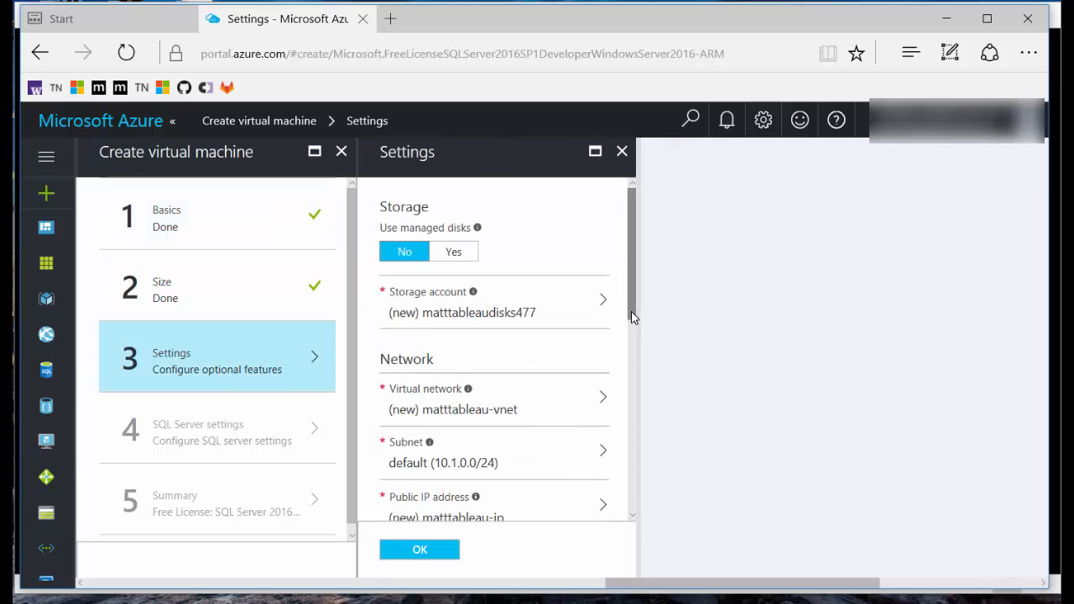
pyautogui.moveTo(631, 313); pyautogui.dragTo(635, 514)
pyautogui.click(421, 552)
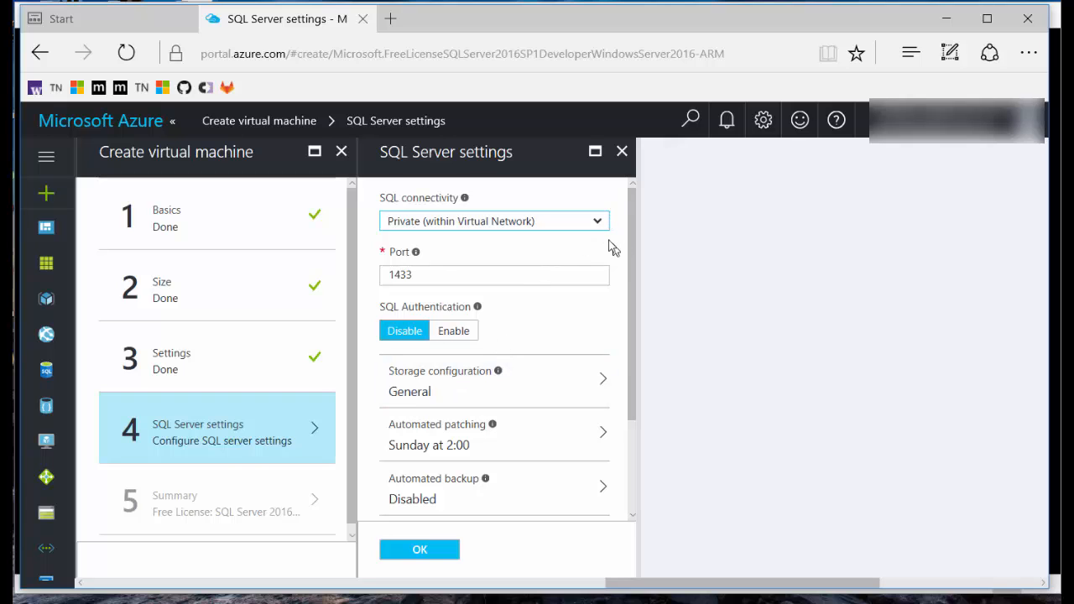
# Step: Set the SQL connectivity to Public (Internet) and enable SQL Authentication for the virtual machine
pyautogui.click(601, 228)
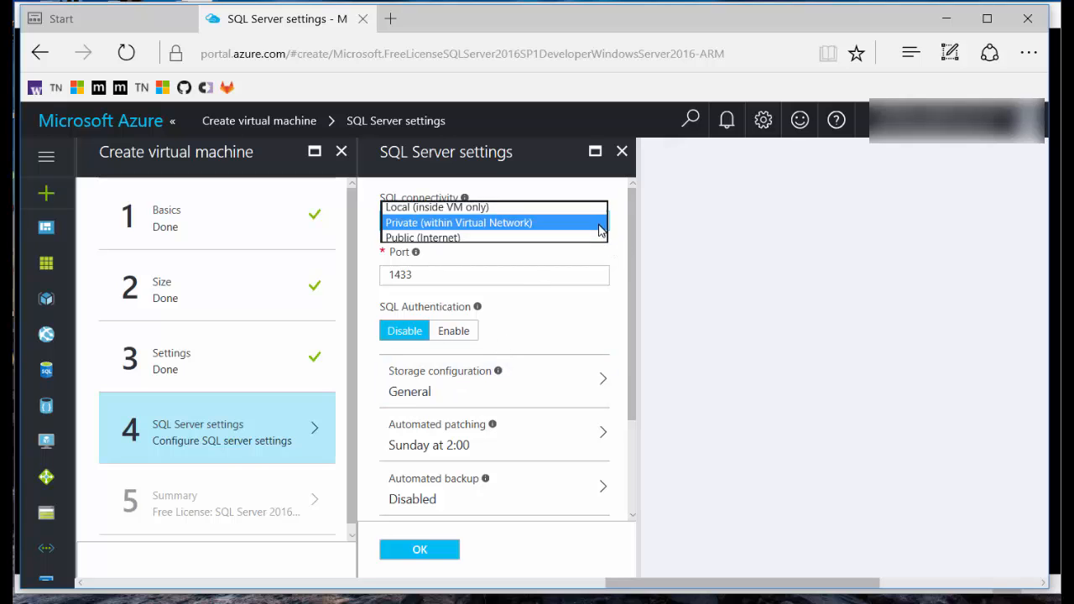
pyautogui.click(435, 235)
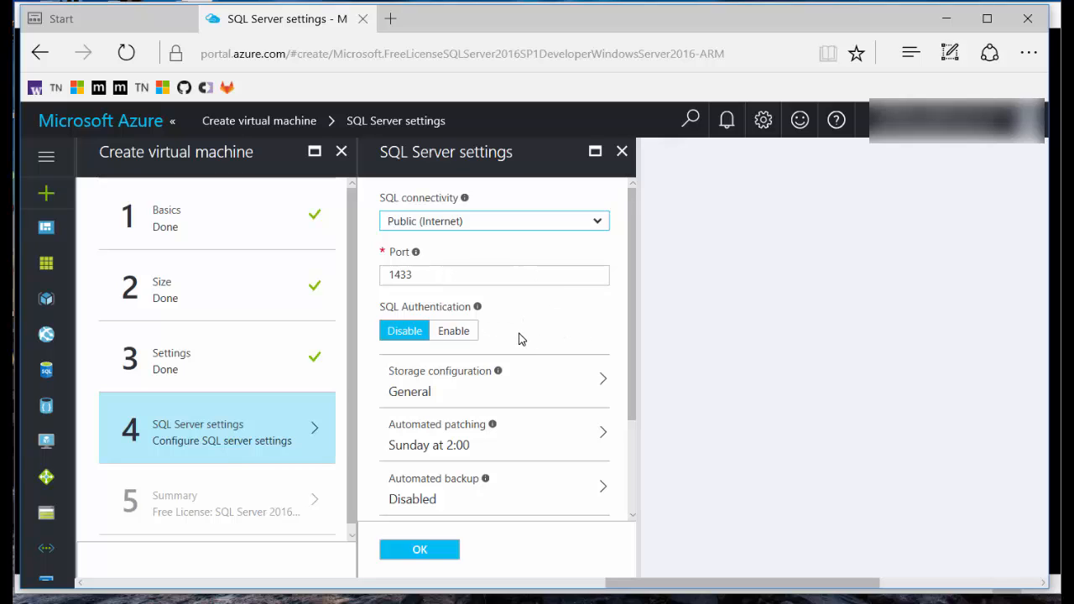
pyautogui.click(456, 334)
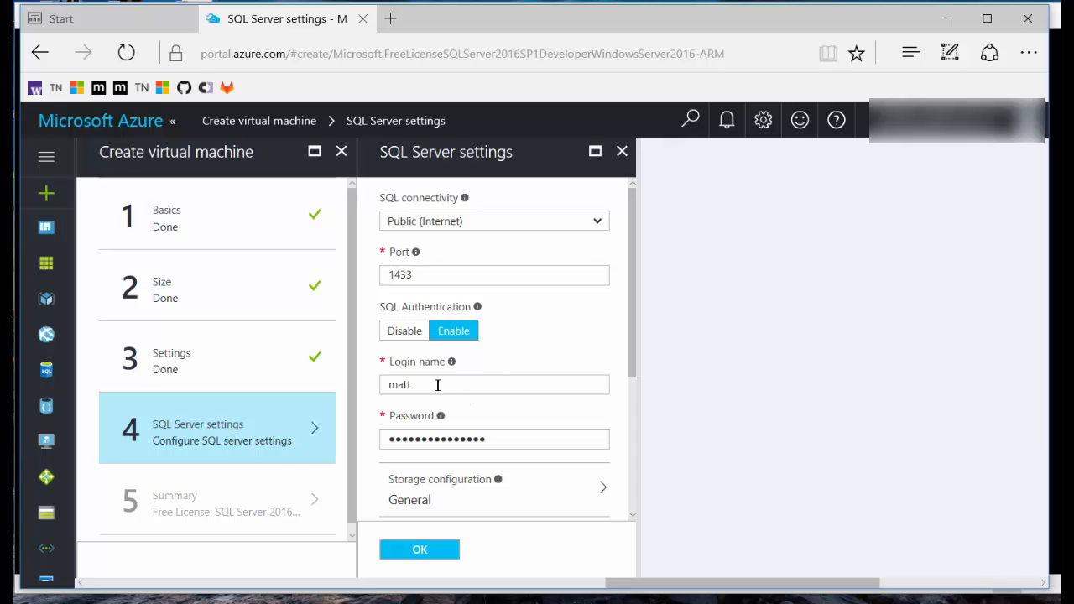
pyautogui.moveTo(453, 366)
pyautogui.moveTo(441, 417)
# Step: Confirm the SQL Server settings and deploy the virtual machine from the summary
pyautogui.scroll(-1, 509, 388)
pyautogui.scroll(-3, 508, 374)
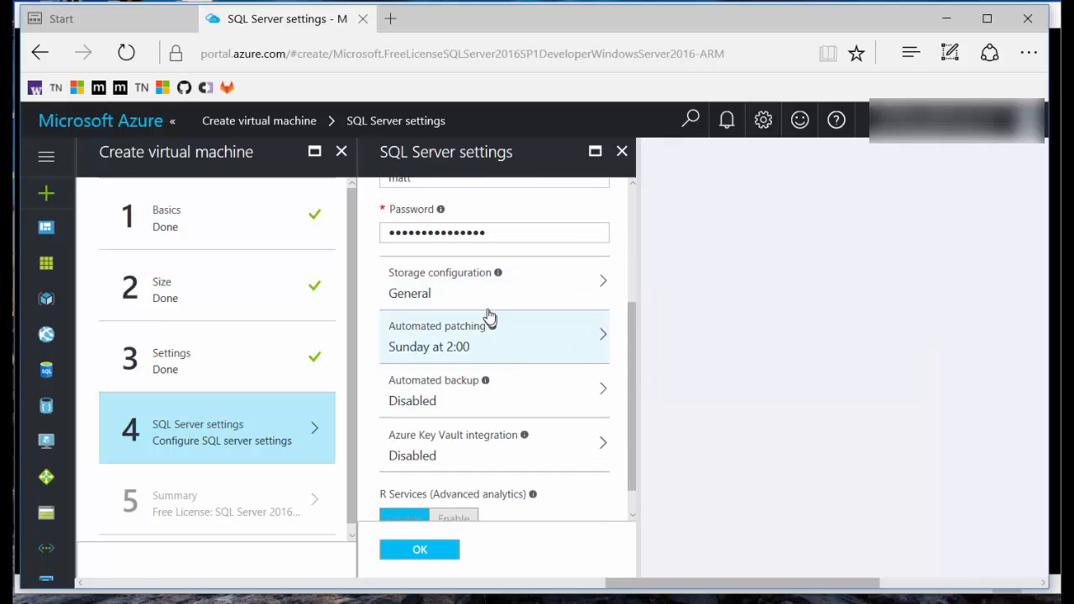
pyautogui.scroll(-1, 490, 352)
pyautogui.click(421, 550)
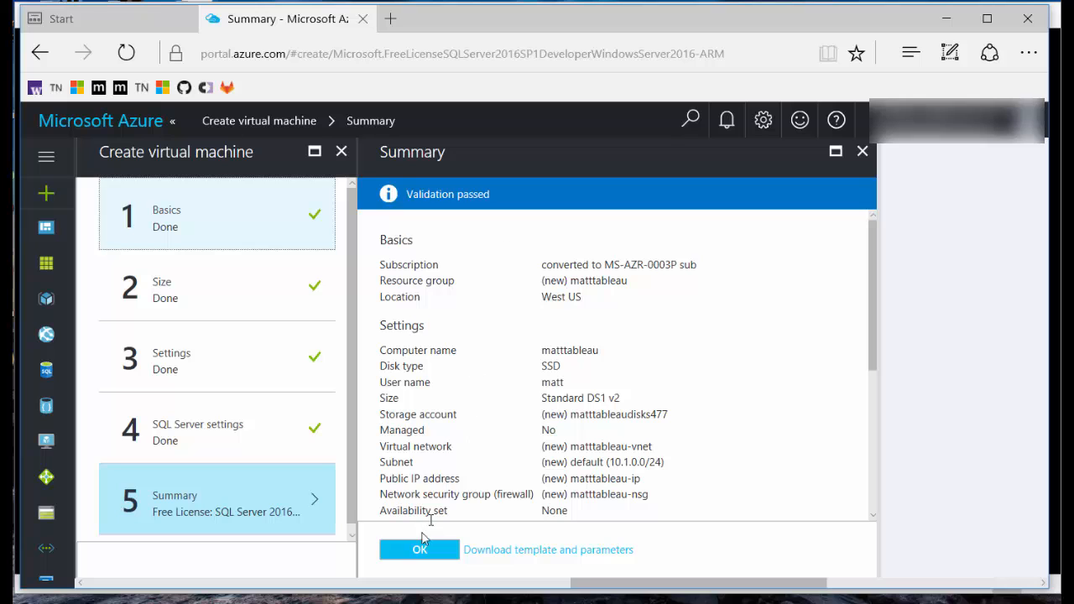
pyautogui.click(420, 551)
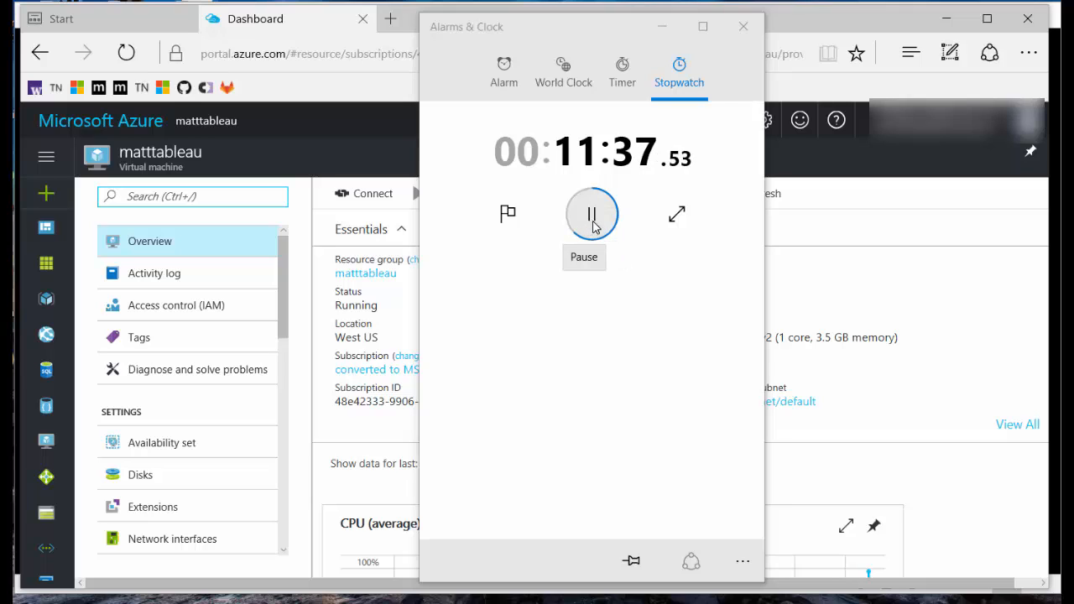
# Step: Pause the running stopwatch in Alarms & Clock
pyautogui.click(592, 217)
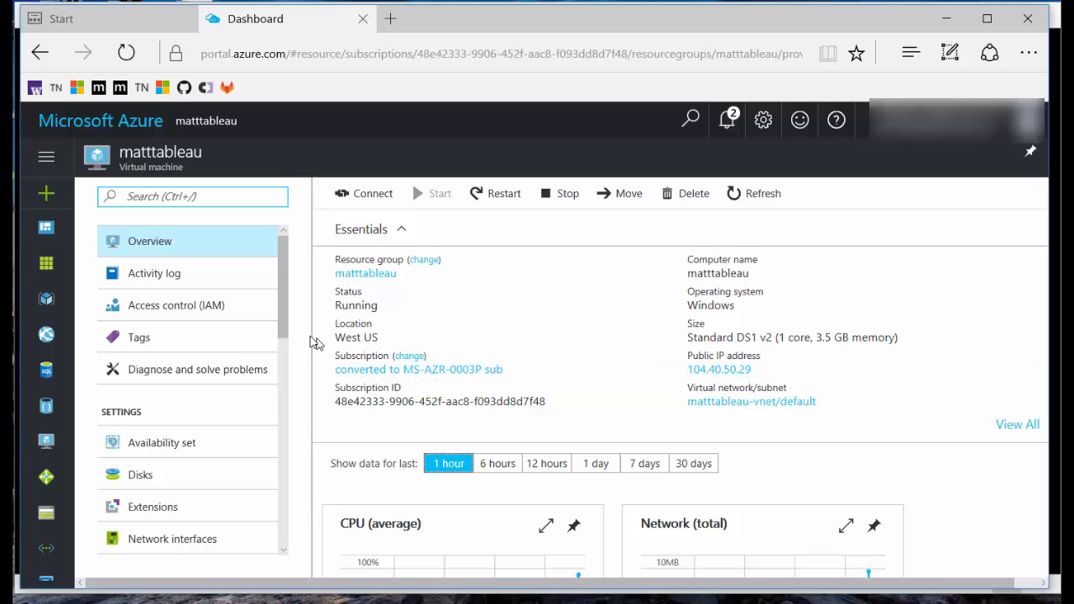
# Step: Review the SQL connectivity level, port and authentication in the deployed machine's SQL Server configuration, and close it
pyautogui.scroll(-3, 200, 386)
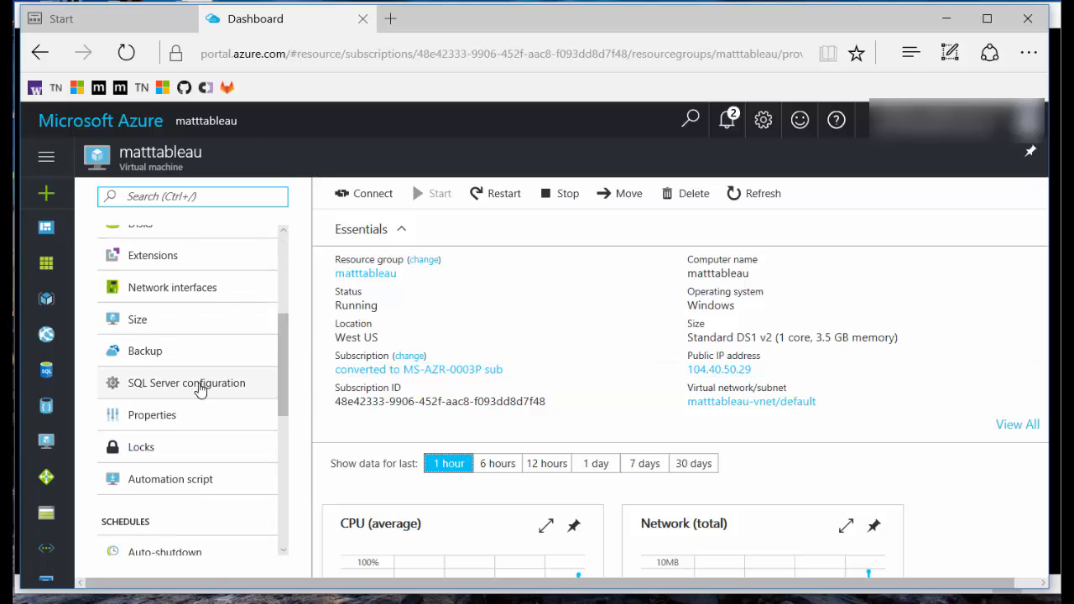
pyautogui.click(199, 385)
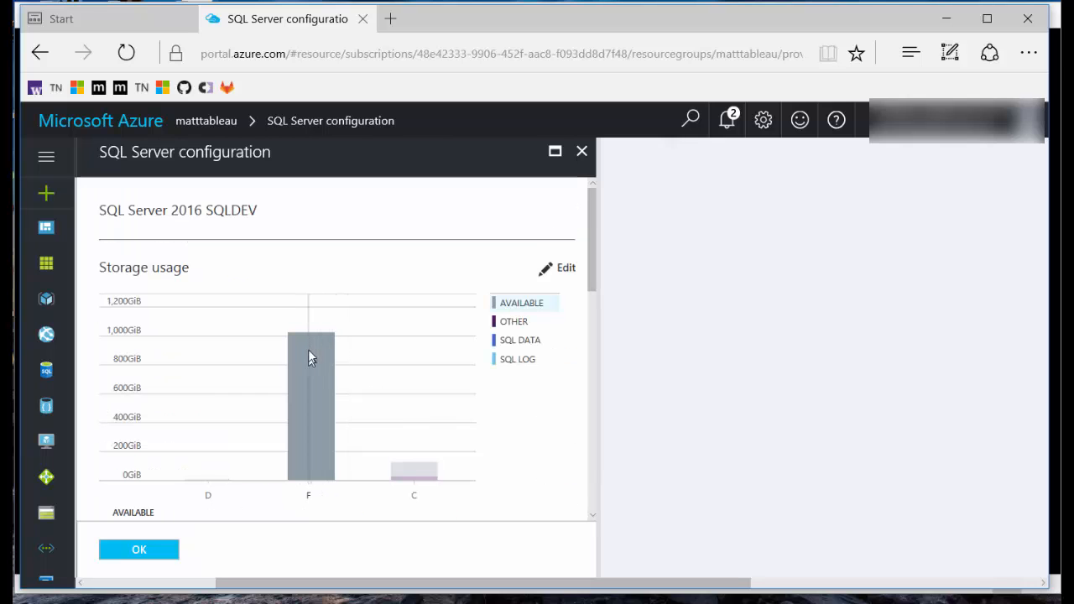
pyautogui.scroll(-3, 315, 346)
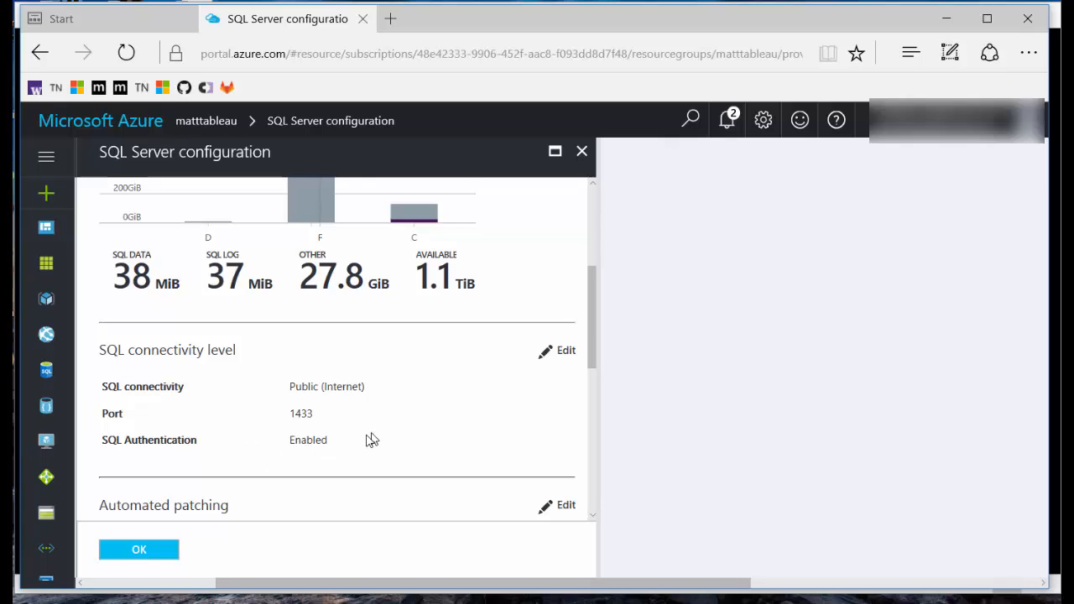
pyautogui.scroll(3, 367, 436)
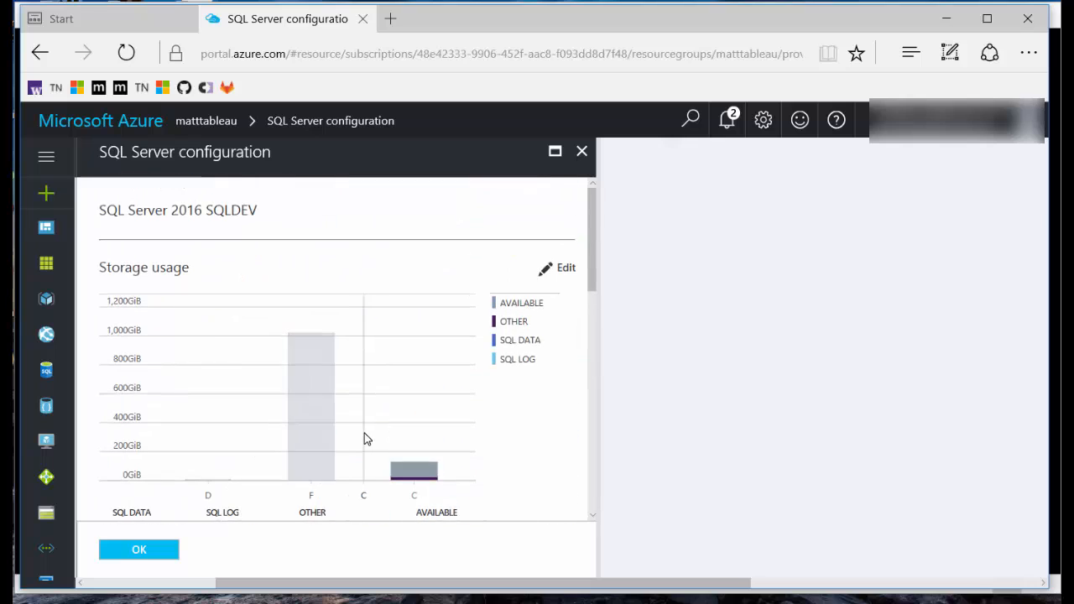
pyautogui.click(581, 151)
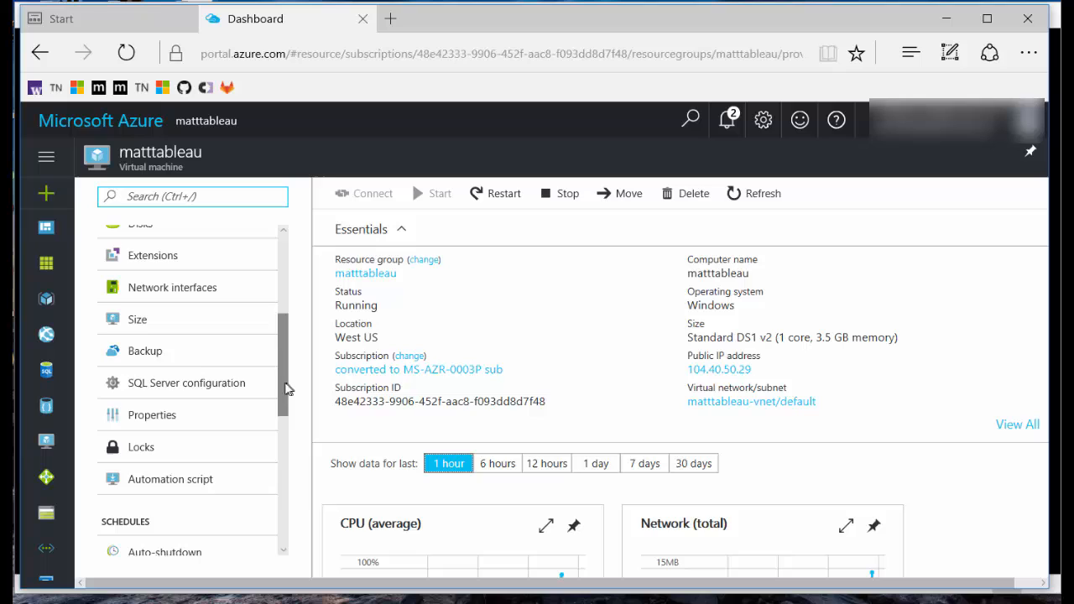
# Step: Copy the matttableau virtual machine's public IP address from its overview
pyautogui.moveTo(284, 387); pyautogui.dragTo(287, 264)
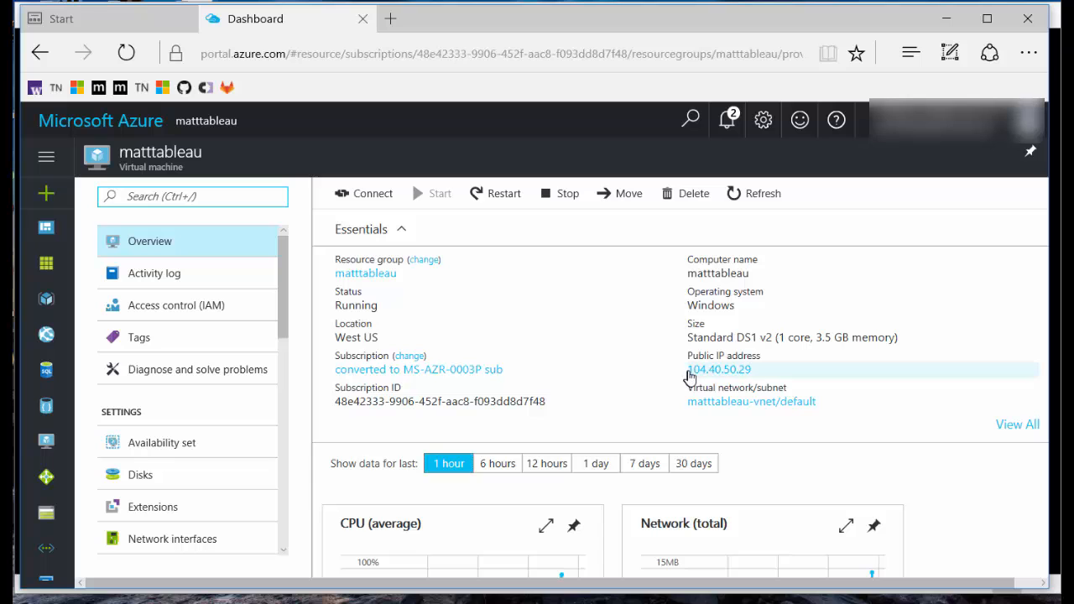
pyautogui.click(1028, 371)
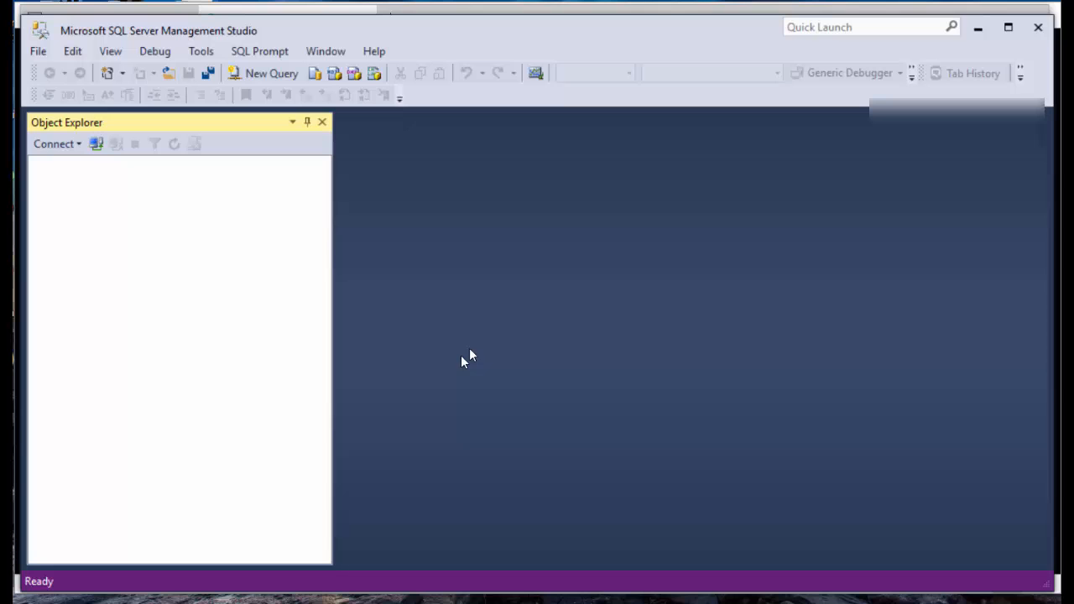
# Step: Connect to the Database Engine at 104.40.50.29 with SQL Server Authentication, entering the SQL login name and password
pyautogui.click(73, 145)
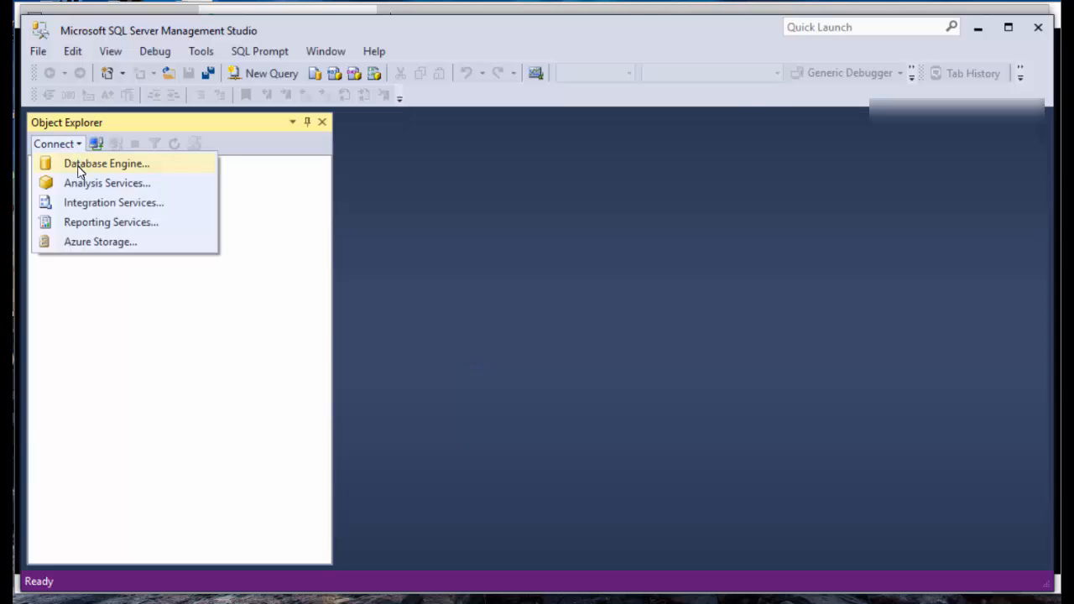
pyautogui.click(81, 173)
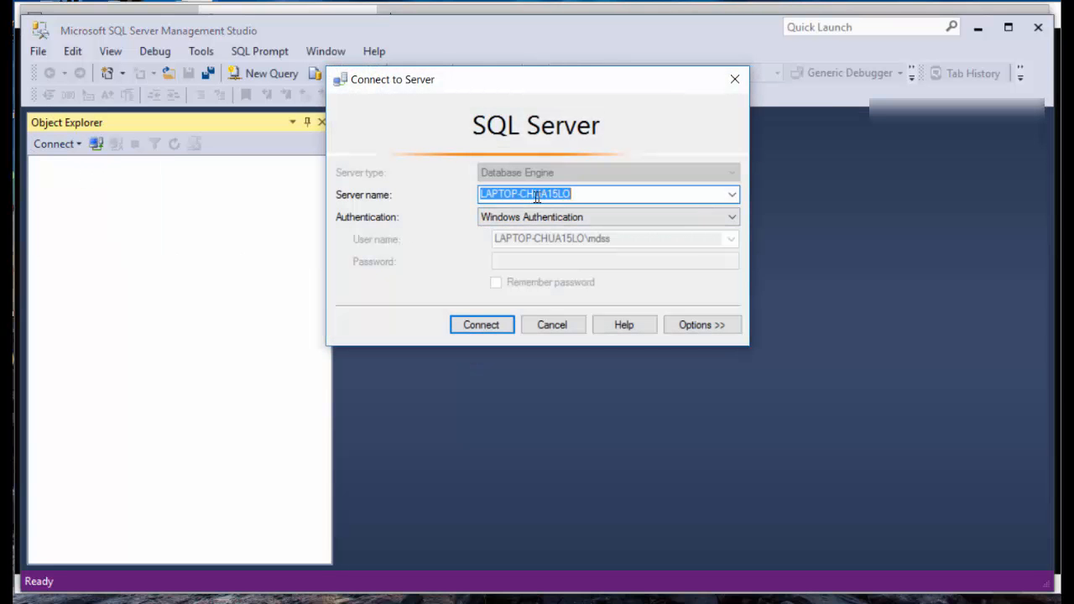
pyautogui.rightClick(537, 196)
pyautogui.click(583, 274)
pyautogui.click(571, 218)
pyautogui.click(558, 243)
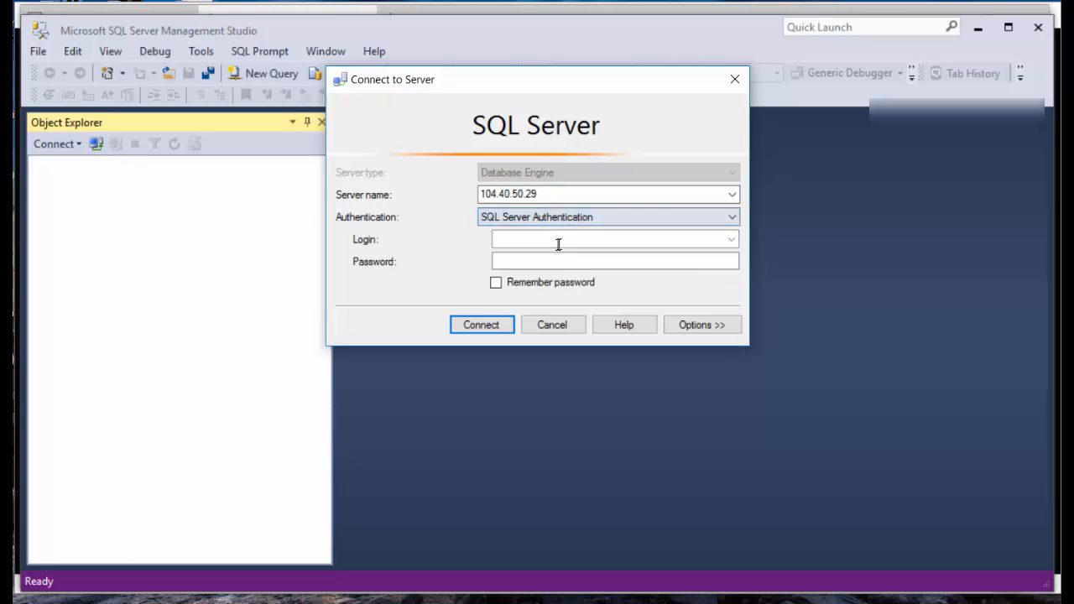
pyautogui.click(537, 240)
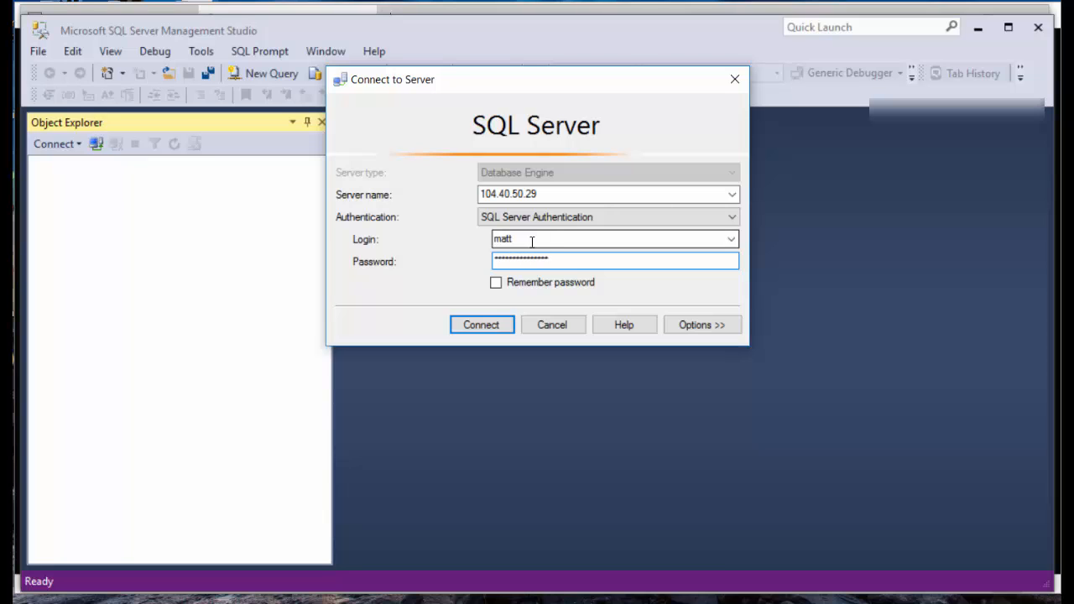
pyautogui.click(480, 326)
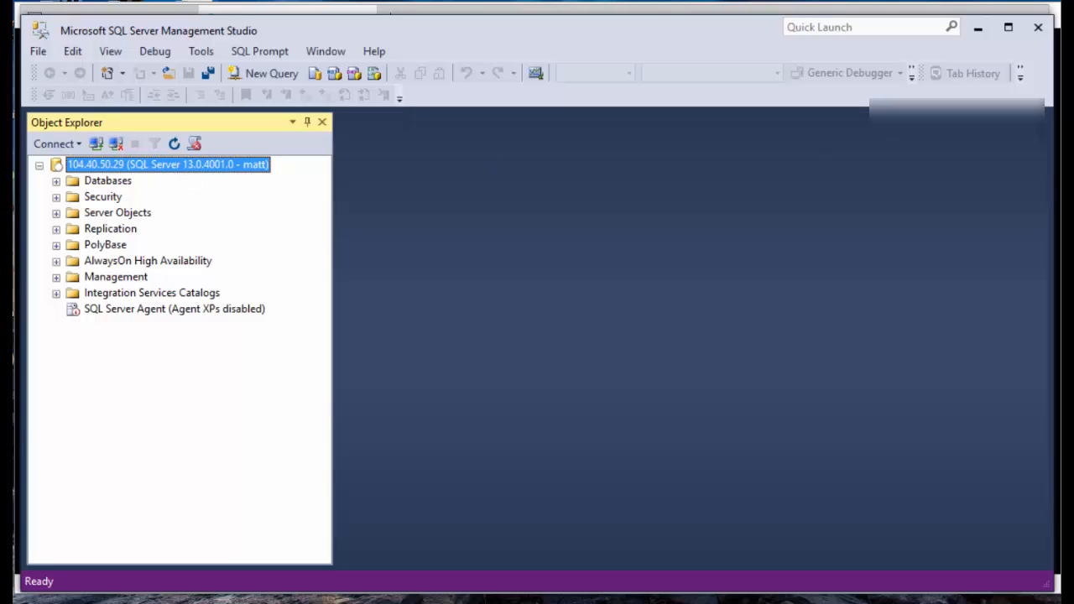
# Step: Define a new database named Shapes, script its creation to a new query window, and dismiss the database dialog without creating it
pyautogui.hotkey('alt', 'Tab')
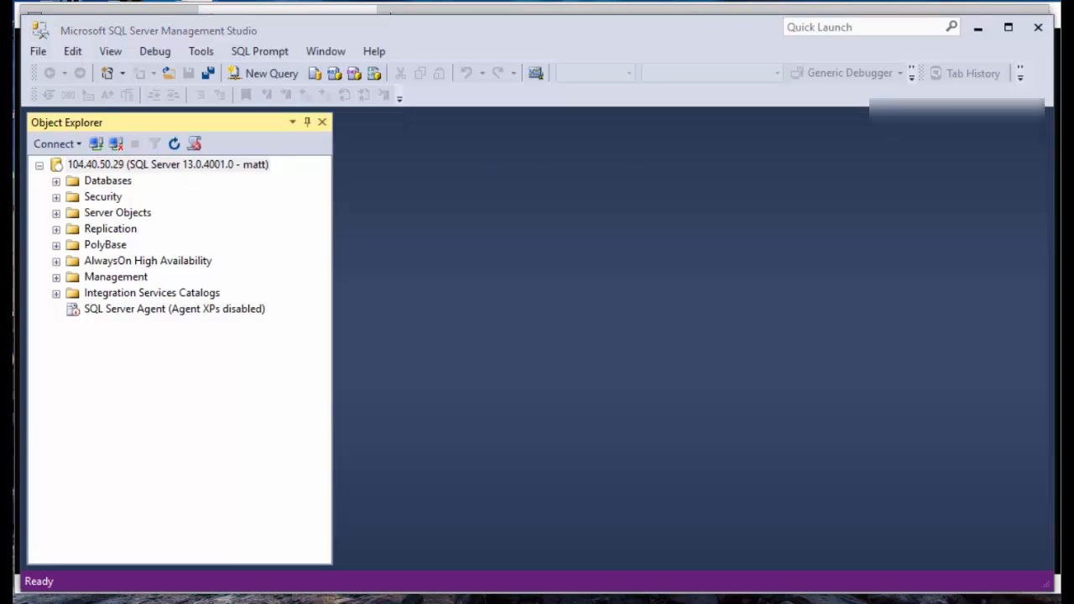
pyautogui.click(56, 181)
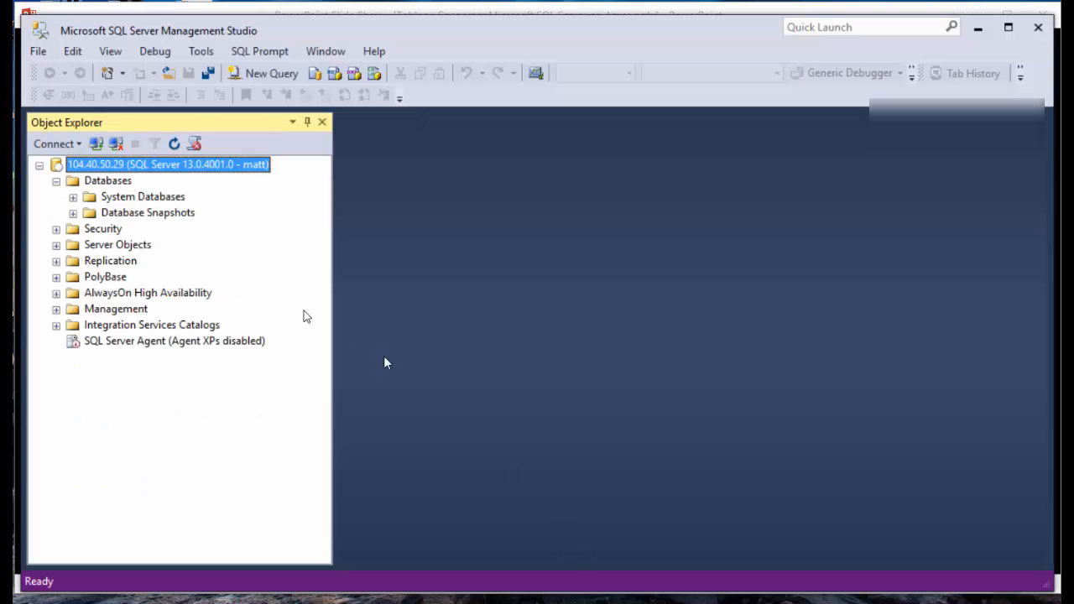
pyautogui.rightClick(106, 182)
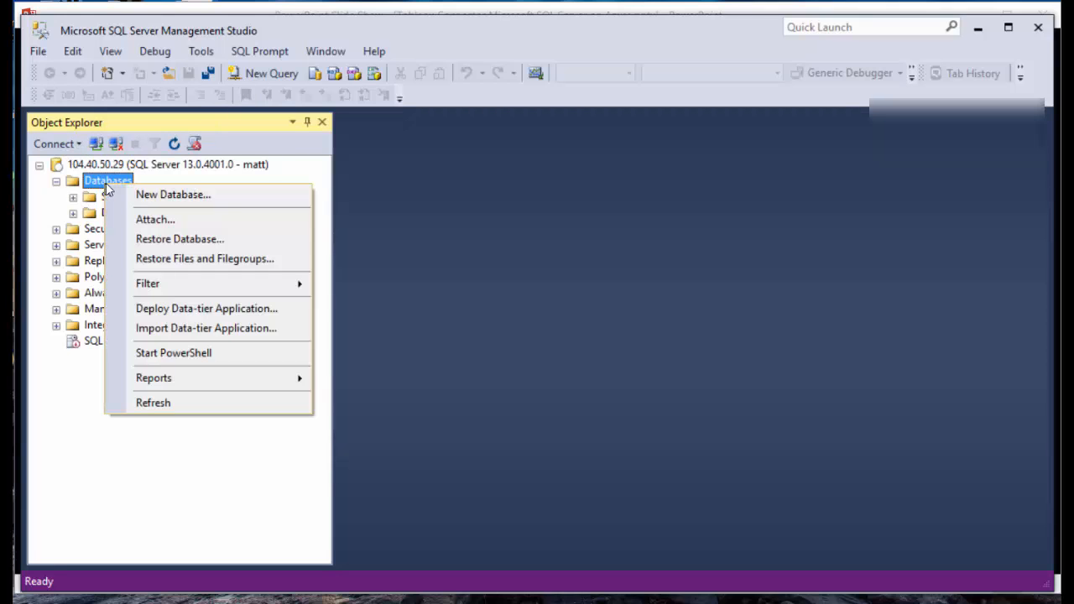
pyautogui.click(124, 198)
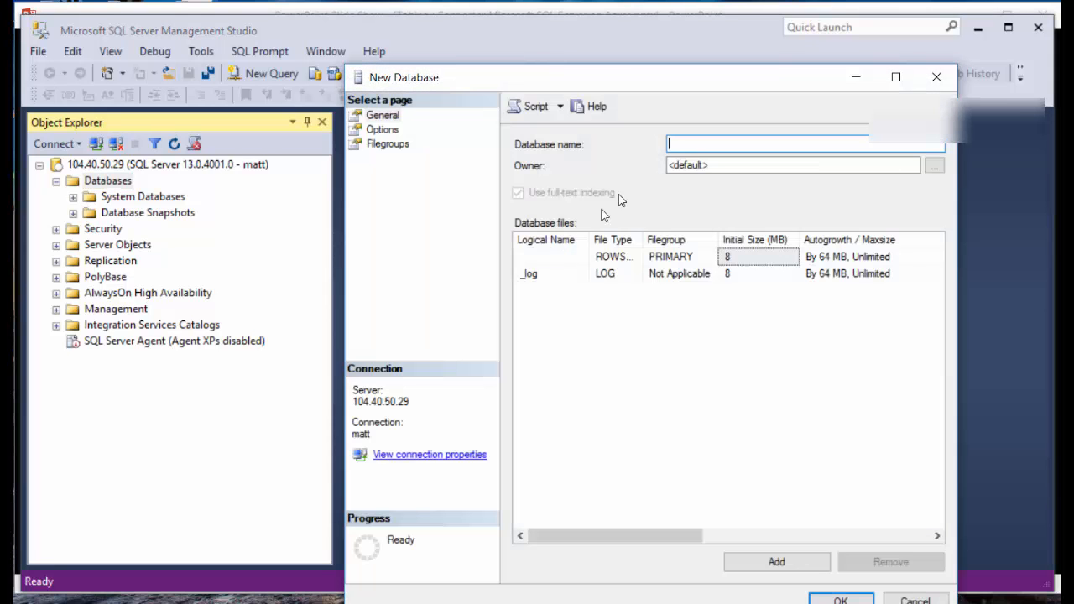
pyautogui.write('Shape')
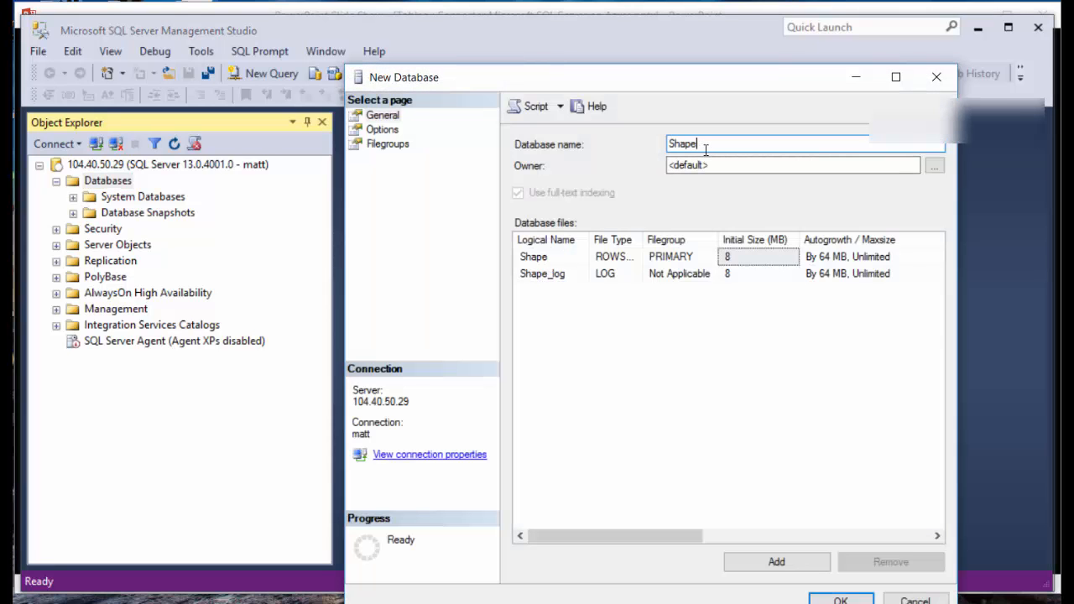
pyautogui.write('s')
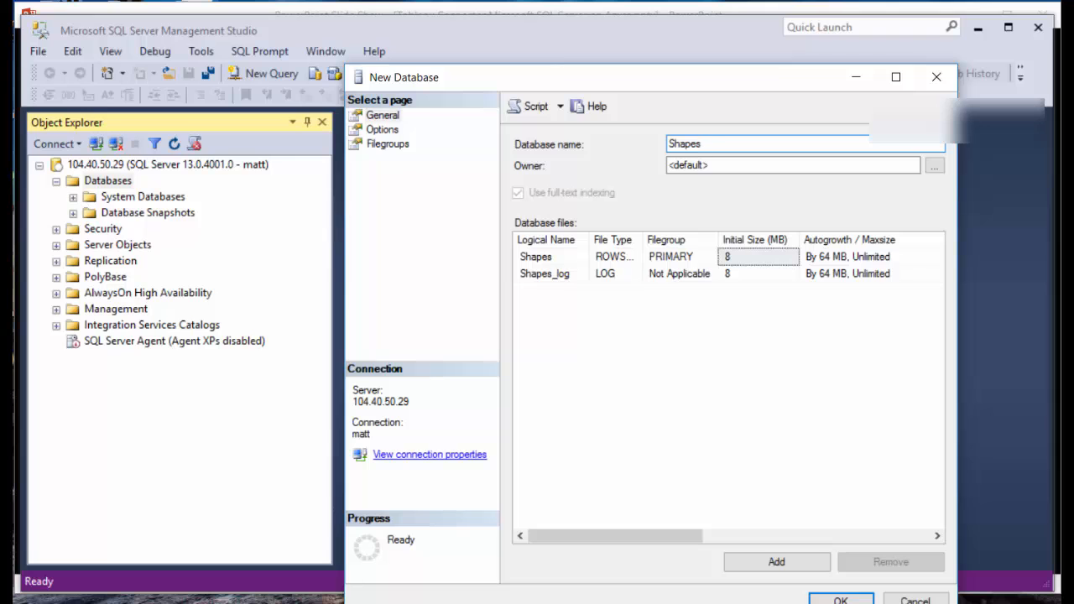
pyautogui.click(560, 107)
pyautogui.click(564, 135)
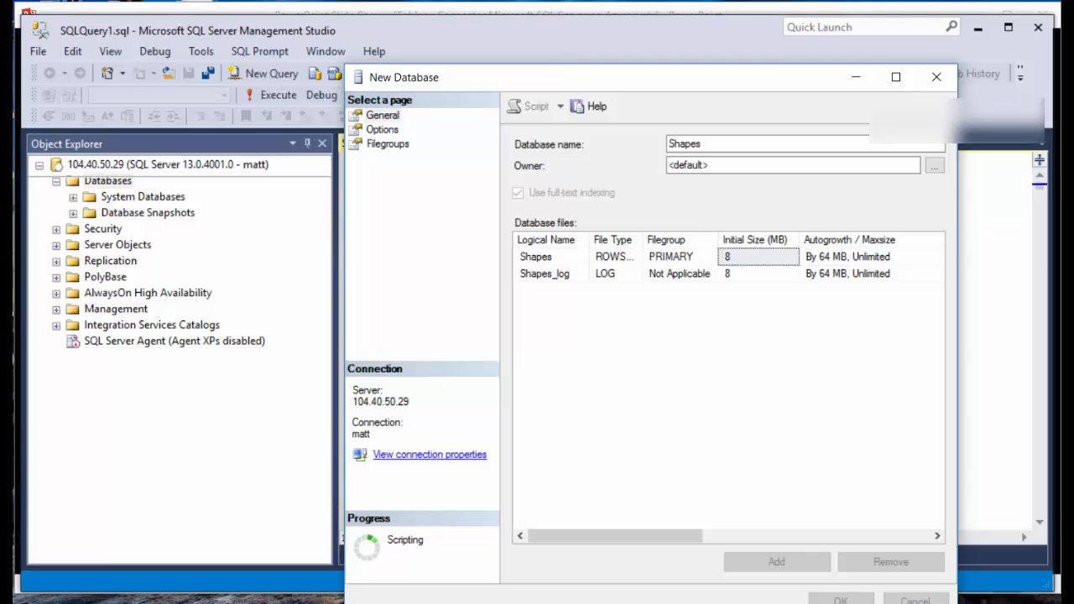
pyautogui.click(915, 600)
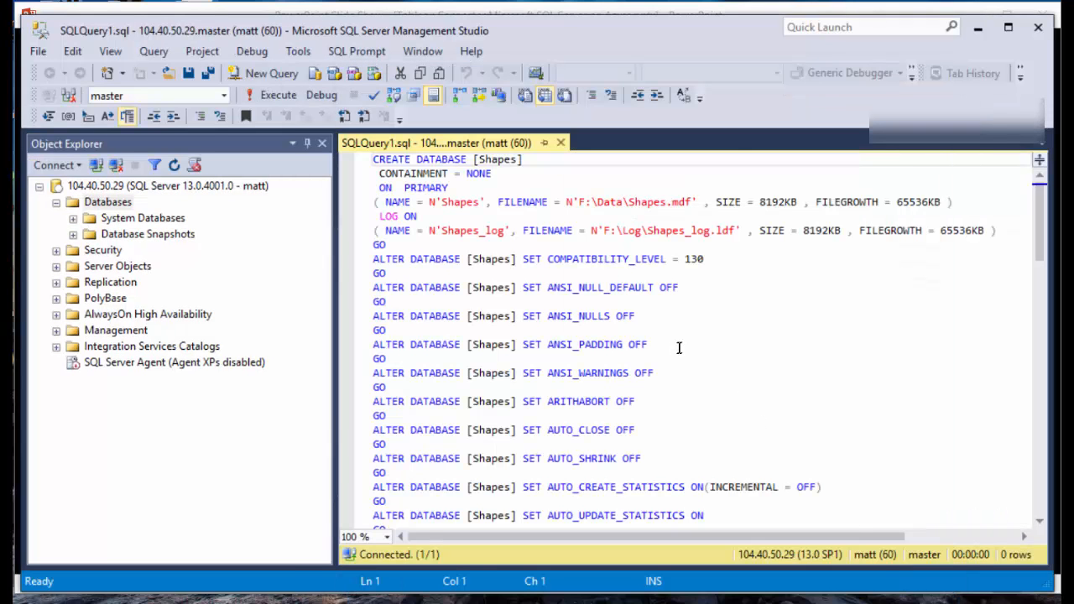
# Step: Execute the generated CREATE DATABASE script for Shapes and close its query window
pyautogui.scroll(-1, 661, 350)
pyautogui.scroll(1, 663, 350)
pyautogui.click(277, 95)
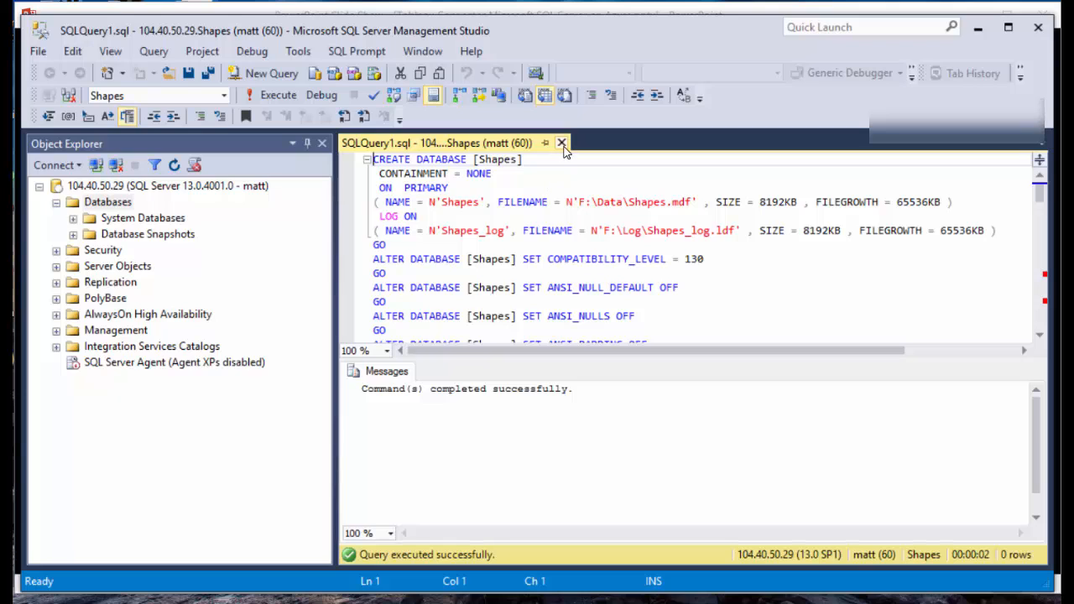
pyautogui.click(561, 143)
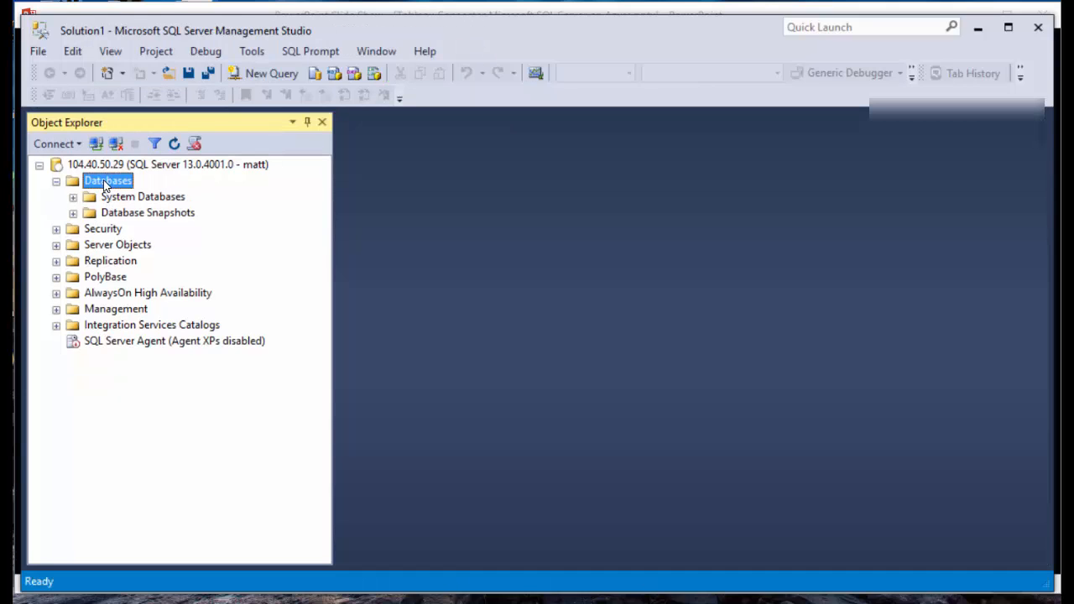
# Step: Refresh the server's Databases folder and open a new query against the Shapes database
pyautogui.rightClick(106, 181)
pyautogui.click(175, 146)
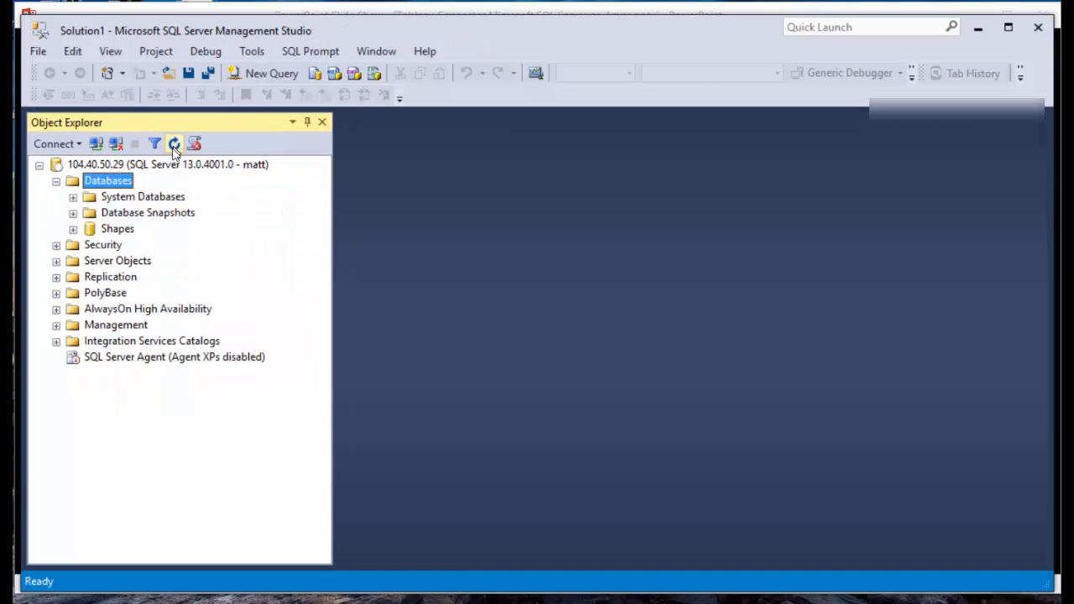
pyautogui.click(117, 231)
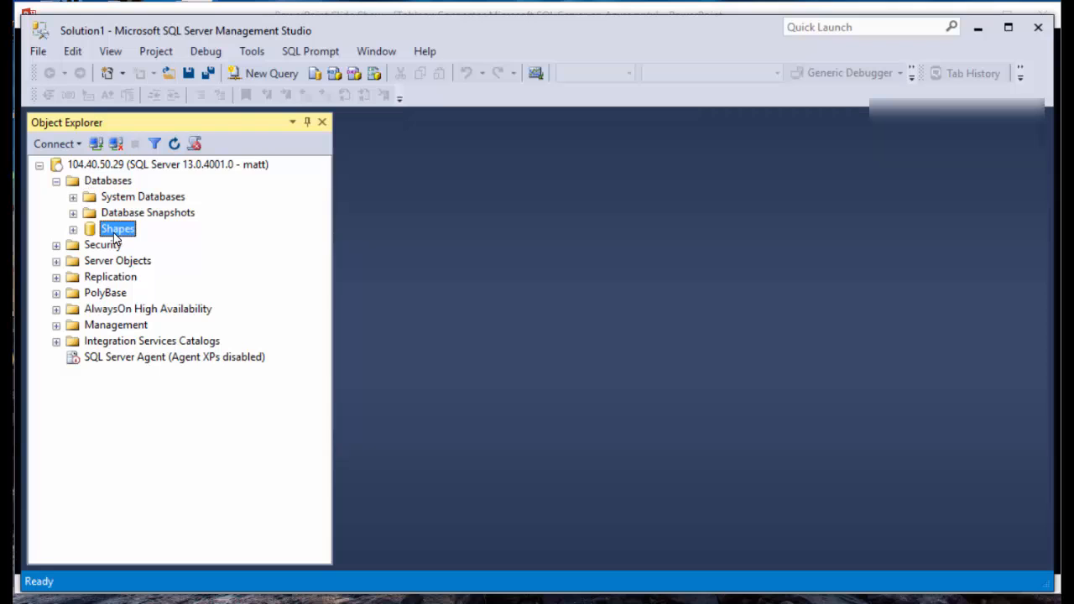
pyautogui.click(252, 74)
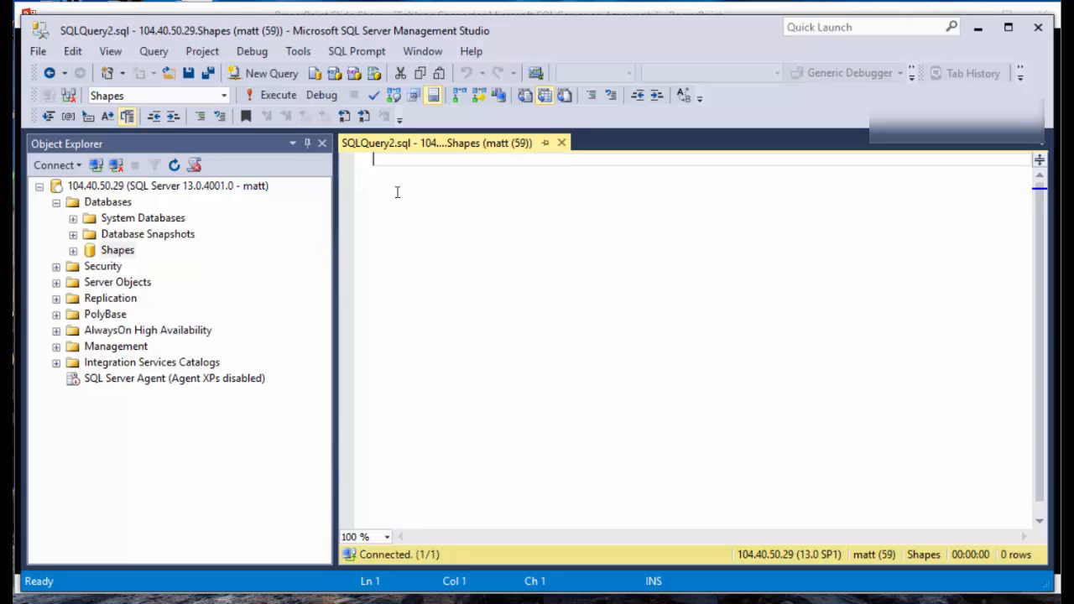
# Step: Write "Use Shapes" in the query and begin a "CREATE TABLE Shapes(" statement two lines below it
pyautogui.write('Use Shape')
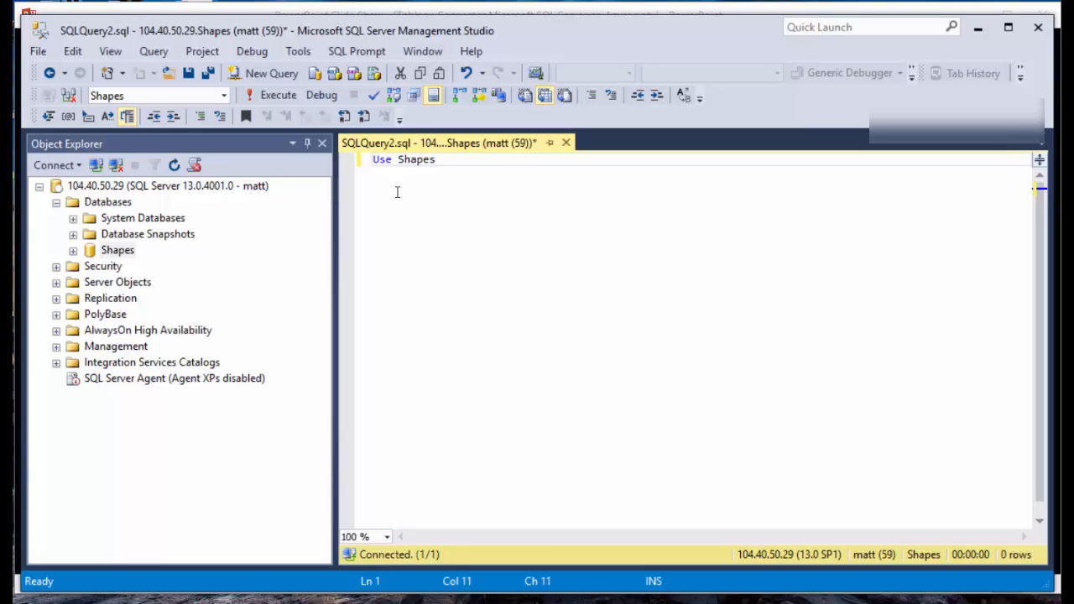
pyautogui.write('s')
pyautogui.press('Return')
pyautogui.press('Return')
pyautogui.write('CREATE')
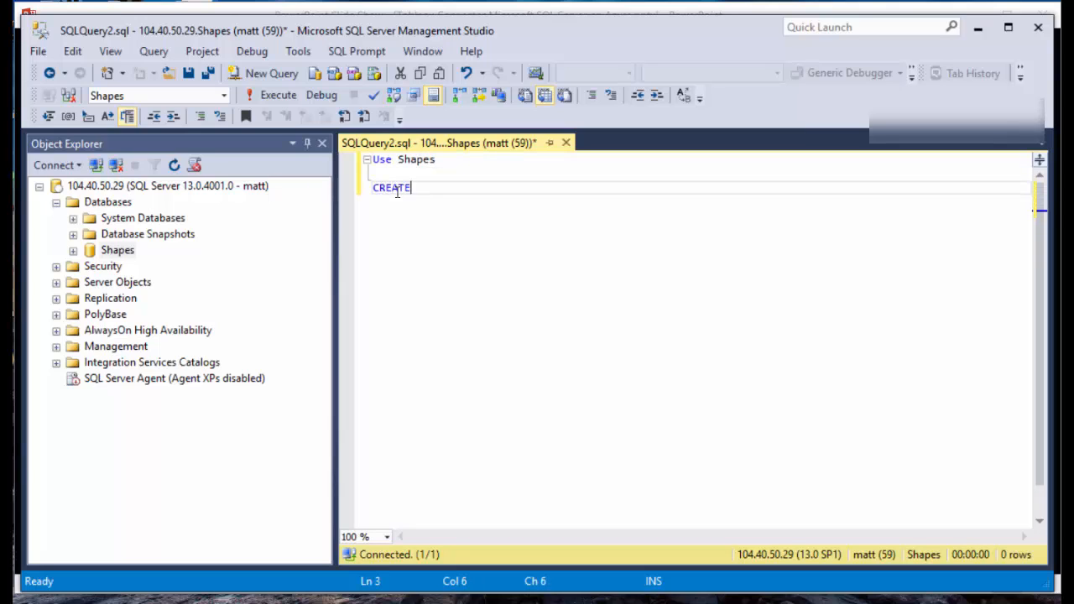
pyautogui.write(' TABLE Shapes(')
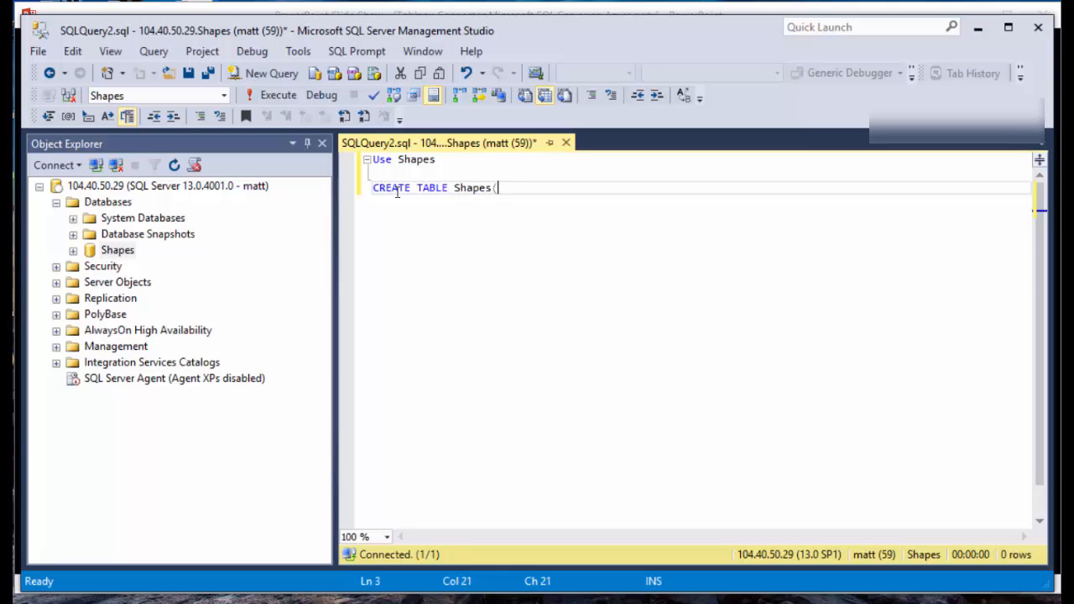
pyautogui.press('Return')
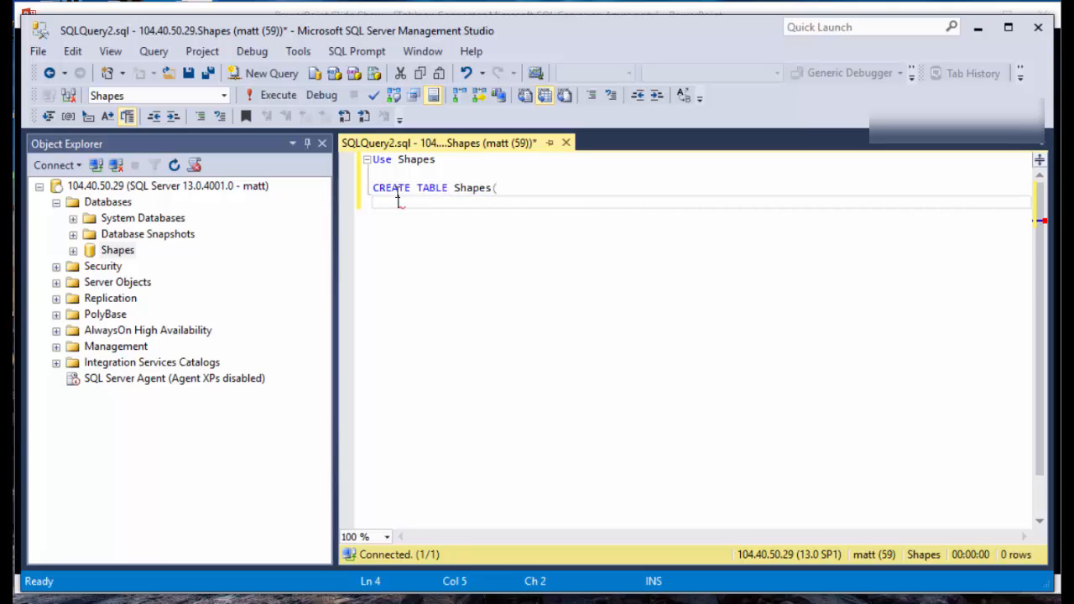
# Step: Define the table's first column as "Transaction_ID INT IDENTITY(1,1) NOT NULL,"
pyautogui.write('Trainsacti')
pyautogui.write('nsactio')
pyautogui.write('n_ID ')
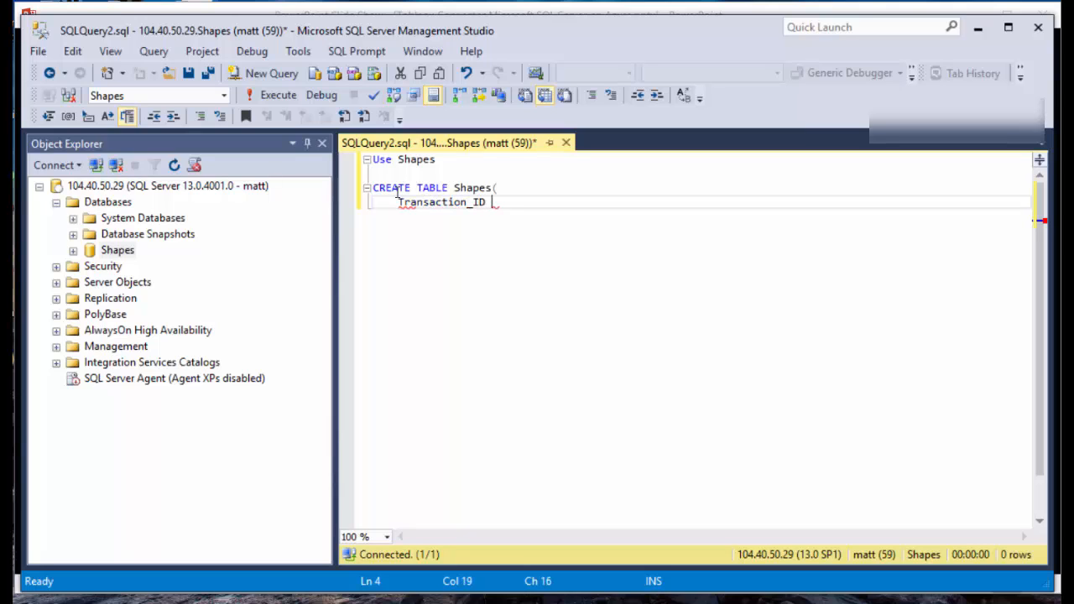
pyautogui.write('INT IDENTITY(1,')
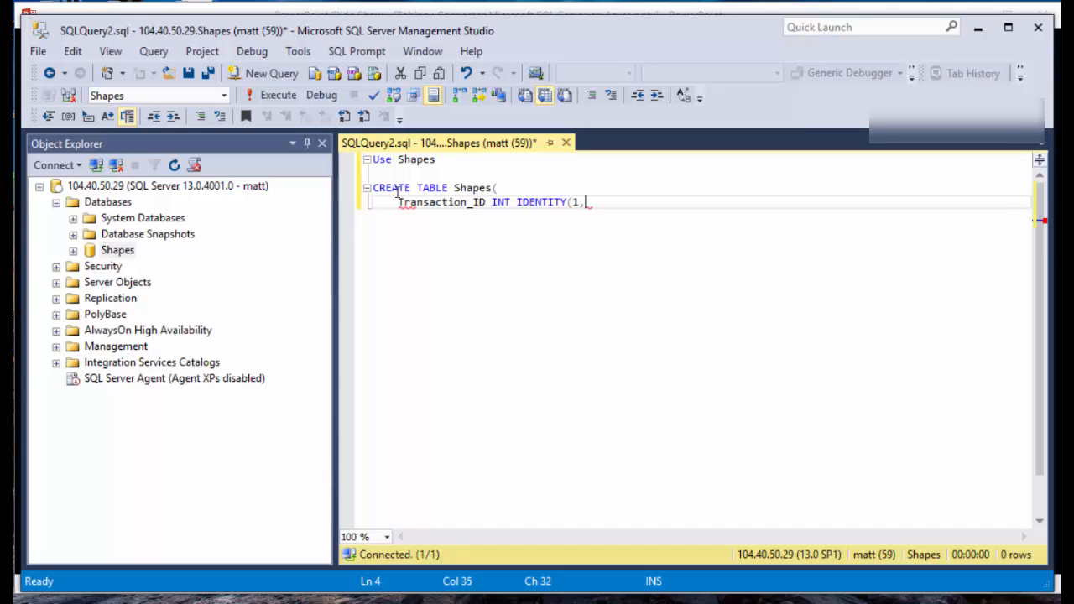
pyautogui.write('1) NOT NULL,')
pyautogui.press('Return')
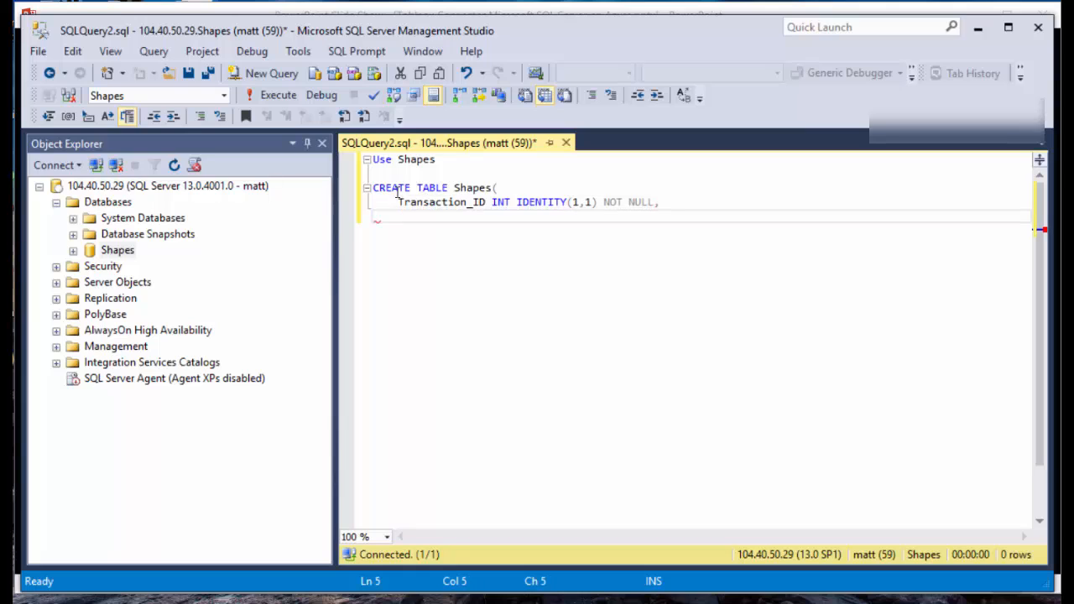
# Step: Add the columns "Shape varchar(20)" and "Color varchar(20)" and close the CREATE TABLE statement
pyautogui.write('Shape car')
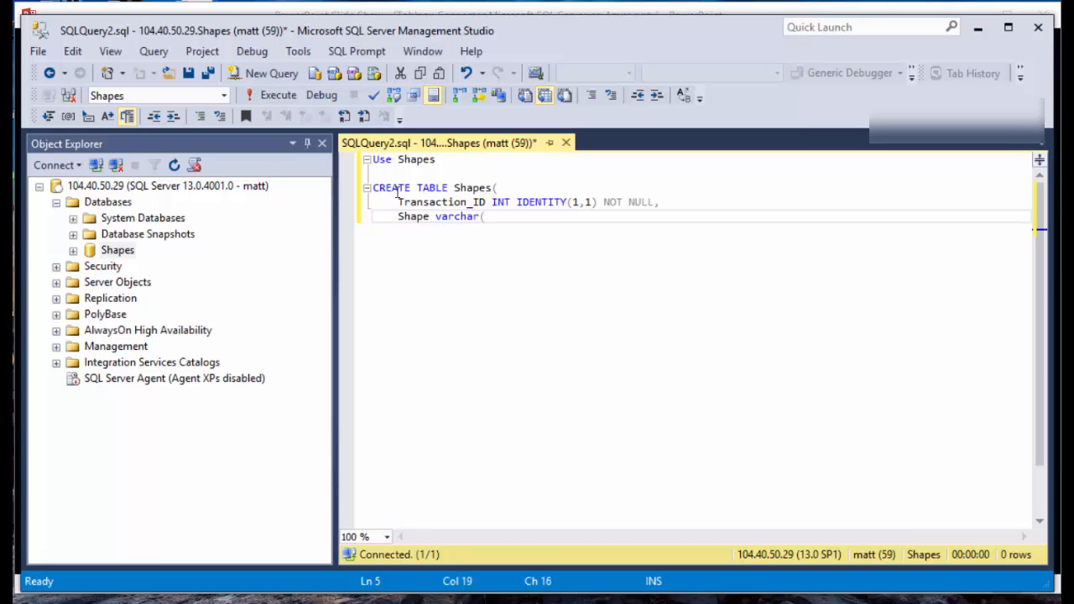
pyautogui.write('char(20),')
pyautogui.press('Return')
pyautogui.write('Co')
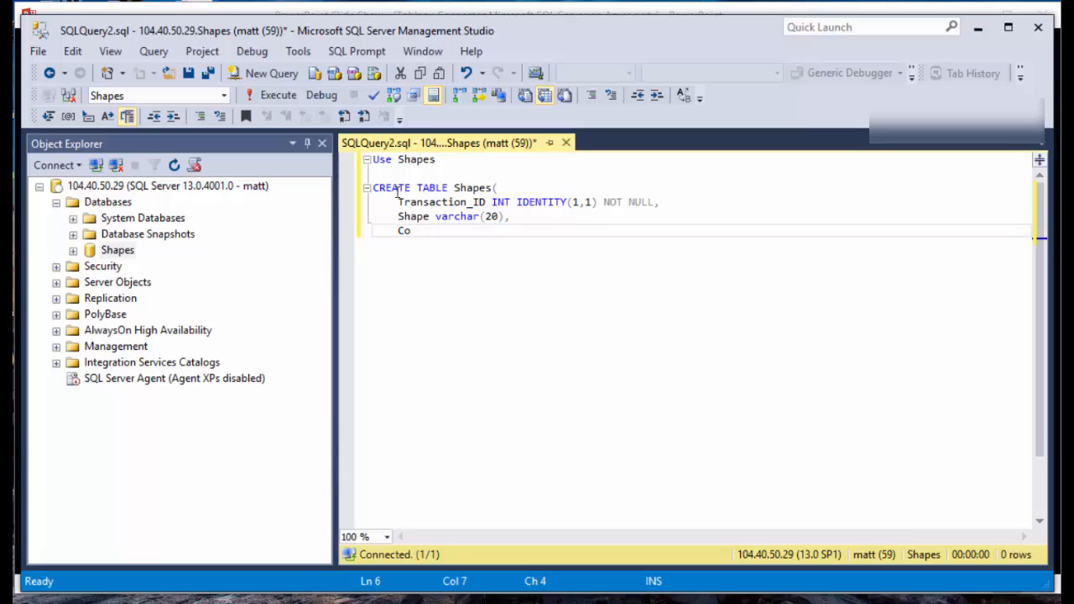
pyautogui.write('lor varchar(20')
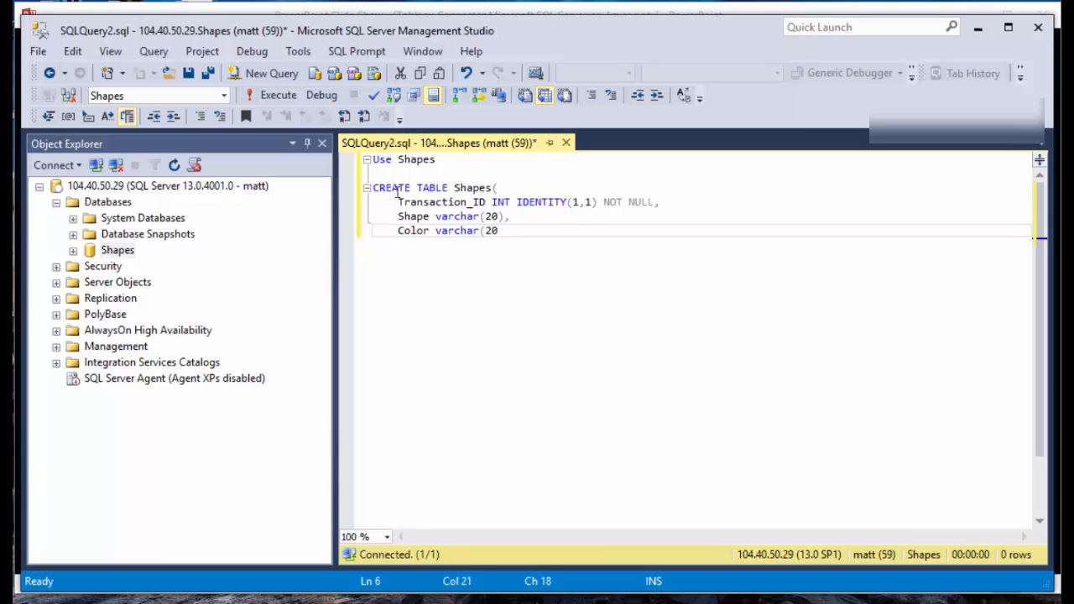
pyautogui.write('))')
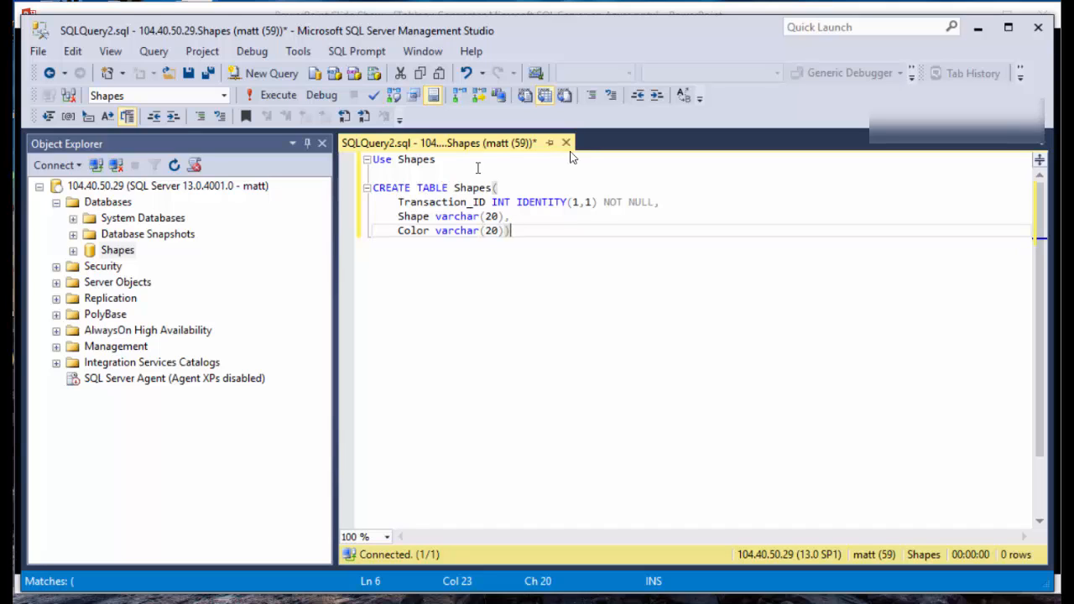
# Step: Execute the CREATE TABLE query and expand the Shapes database's tables to check for dbo.Shapes
pyautogui.click(278, 95)
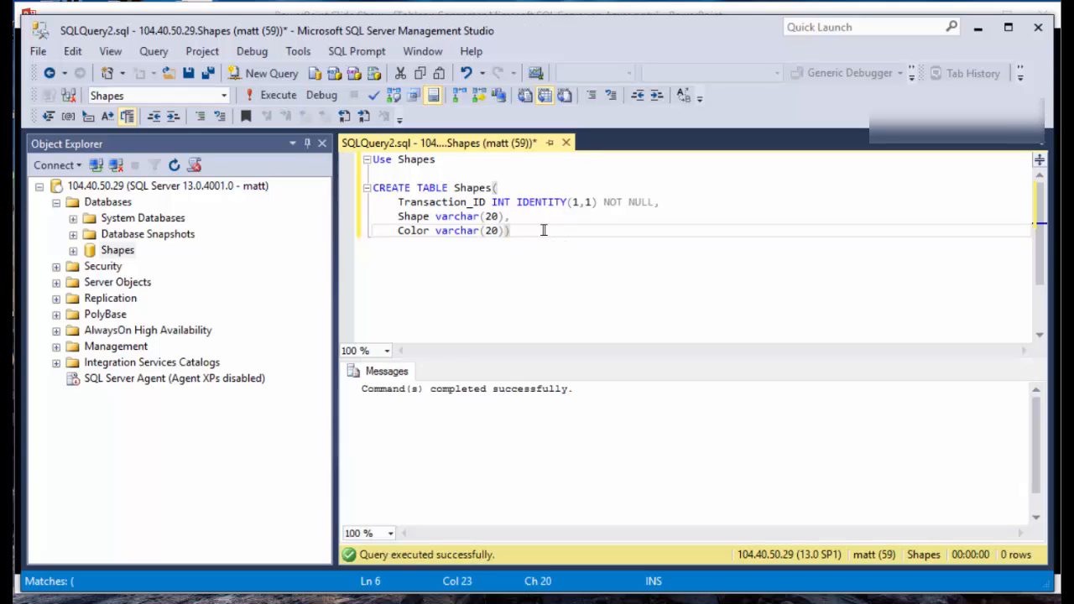
pyautogui.press('Return')
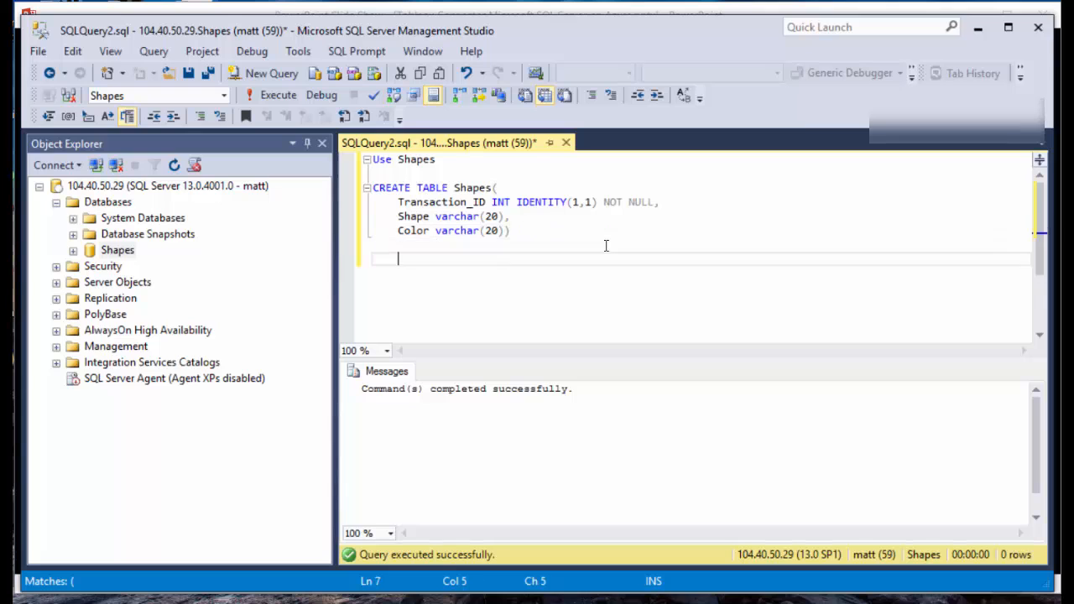
pyautogui.click(73, 250)
pyautogui.click(91, 282)
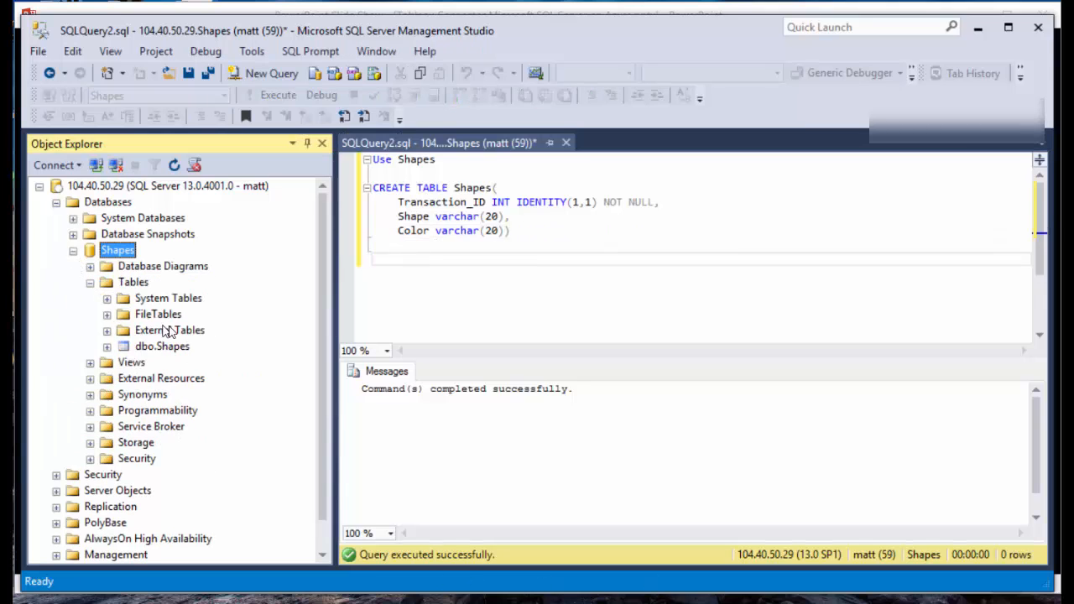
pyautogui.click(157, 347)
# Step: Below the CREATE TABLE statement, write "INSERT INTO Shapes(Shape,Color)" with the first row "VALUES('triangle', 'red'),"
pyautogui.click(552, 238)
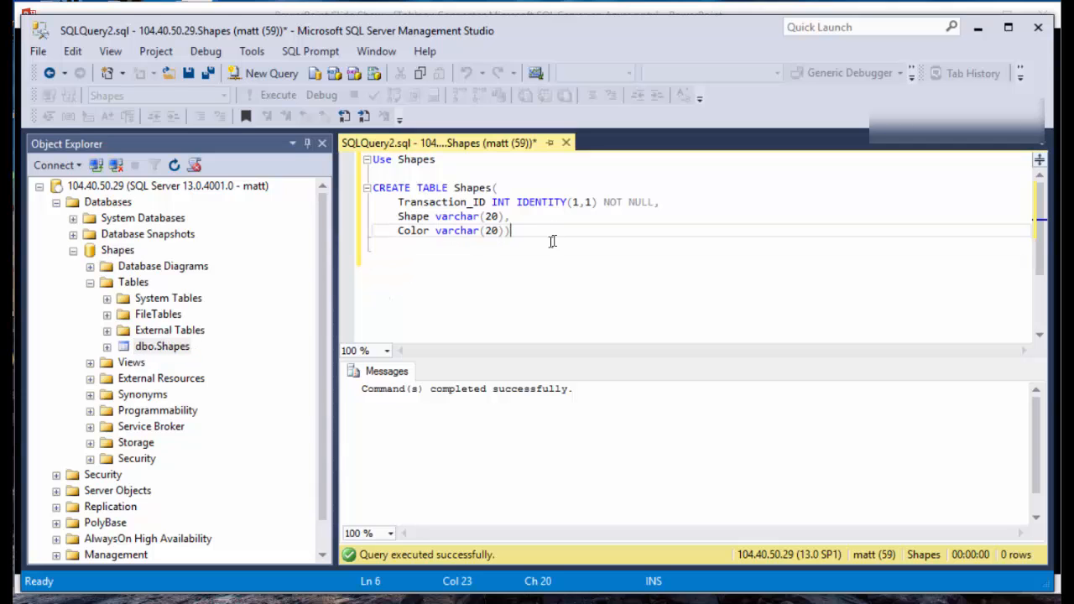
pyautogui.press('Return')
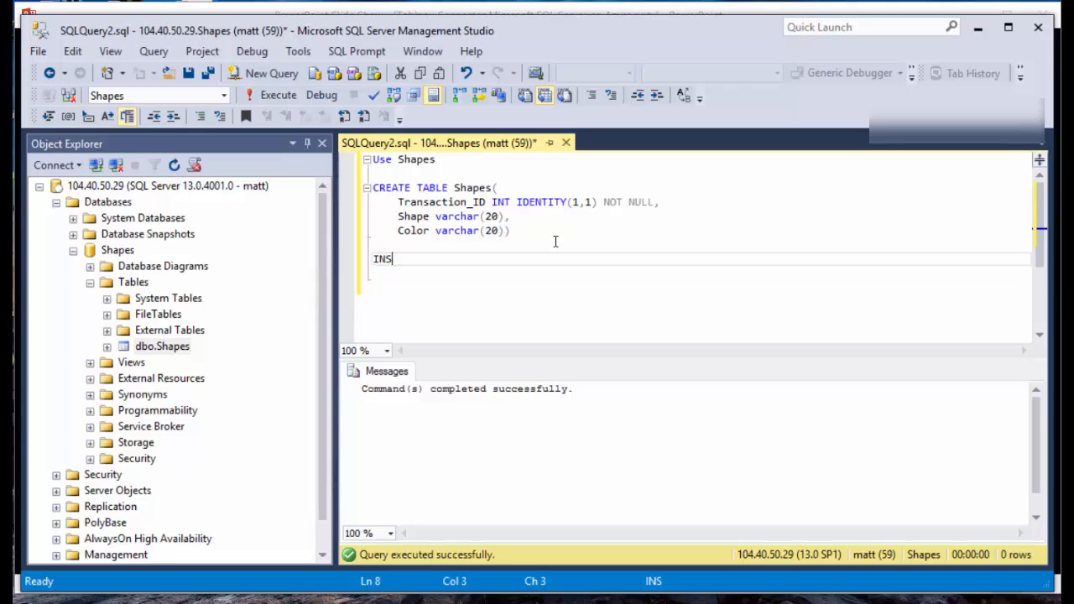
pyautogui.write('TO Shapes(')
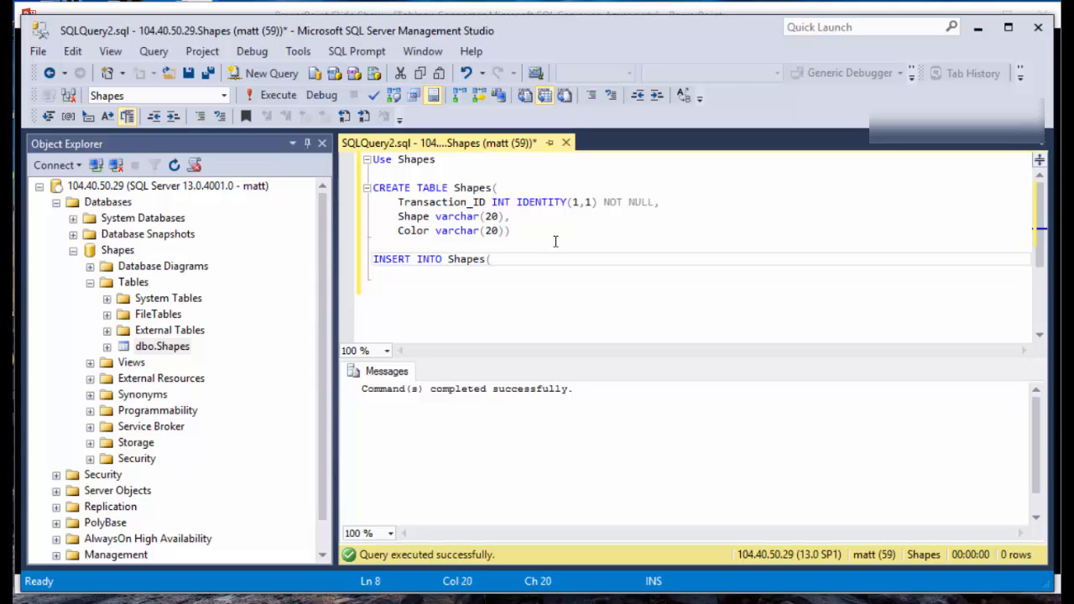
pyautogui.write('Shape,Color')
pyautogui.press('Return')
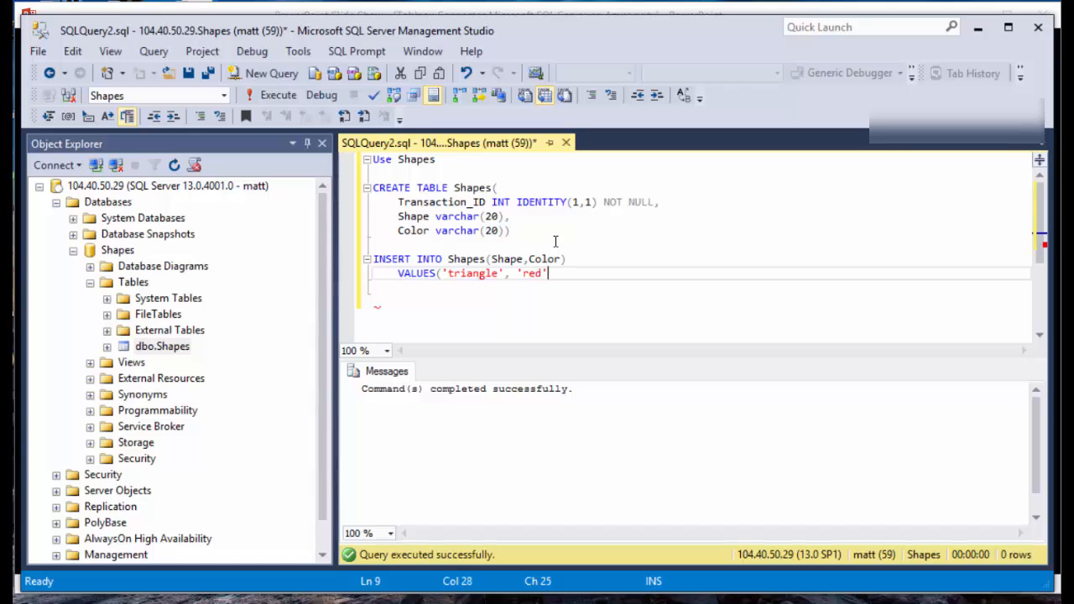
pyautogui.write(',')
pyautogui.press('Return')
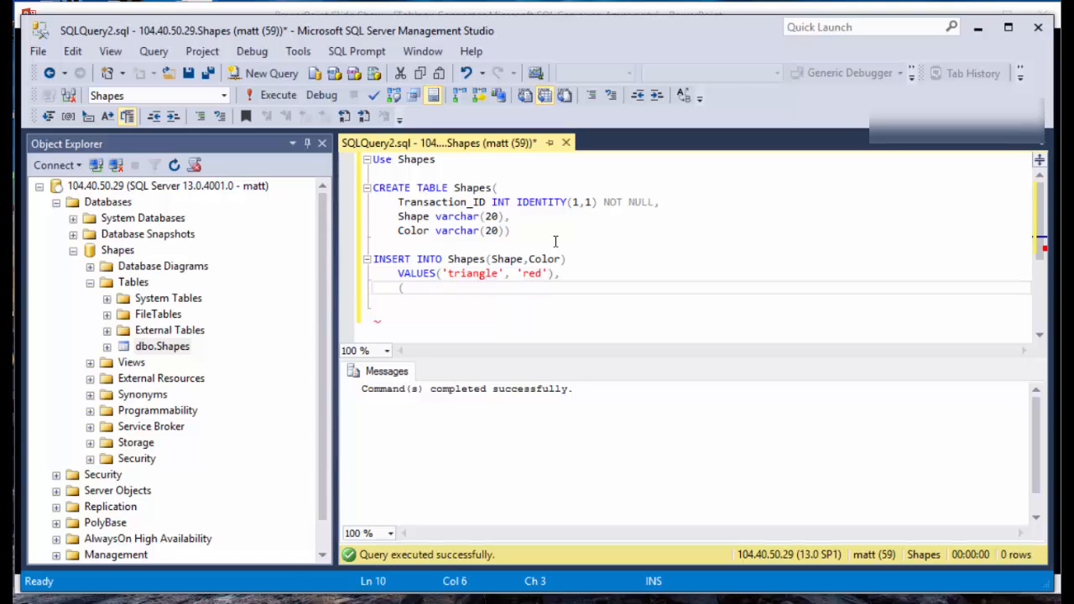
# Step: Add the rows ('square', 'blue') and ('circle', 'yellow'), and execute only the INSERT statement
pyautogui.write("('square', 'bu")
pyautogui.press('BackSpace')
pyautogui.write("lue'),")
pyautogui.press('Return')
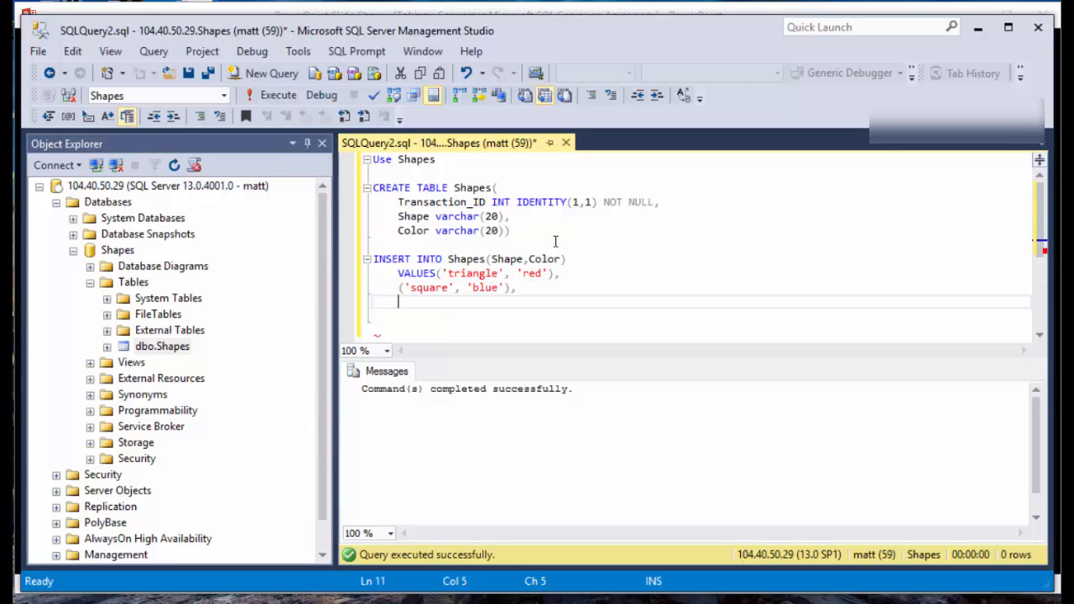
pyautogui.write("('circle', 'yellow")
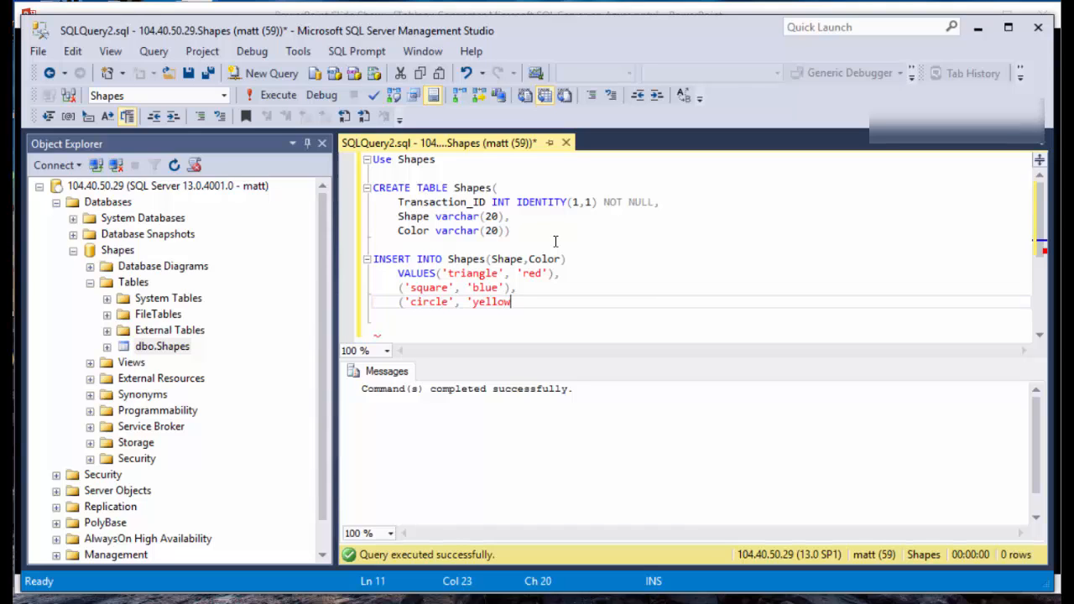
pyautogui.write("')")
pyautogui.moveTo(374, 245); pyautogui.dragTo(524, 302)
pyautogui.click(273, 94)
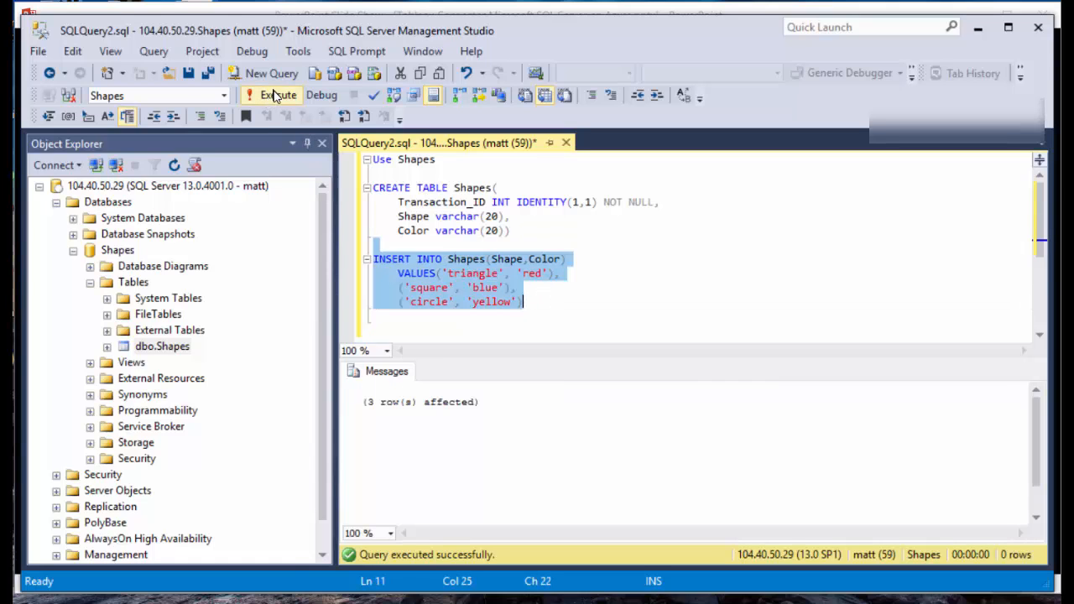
pyautogui.click(162, 347)
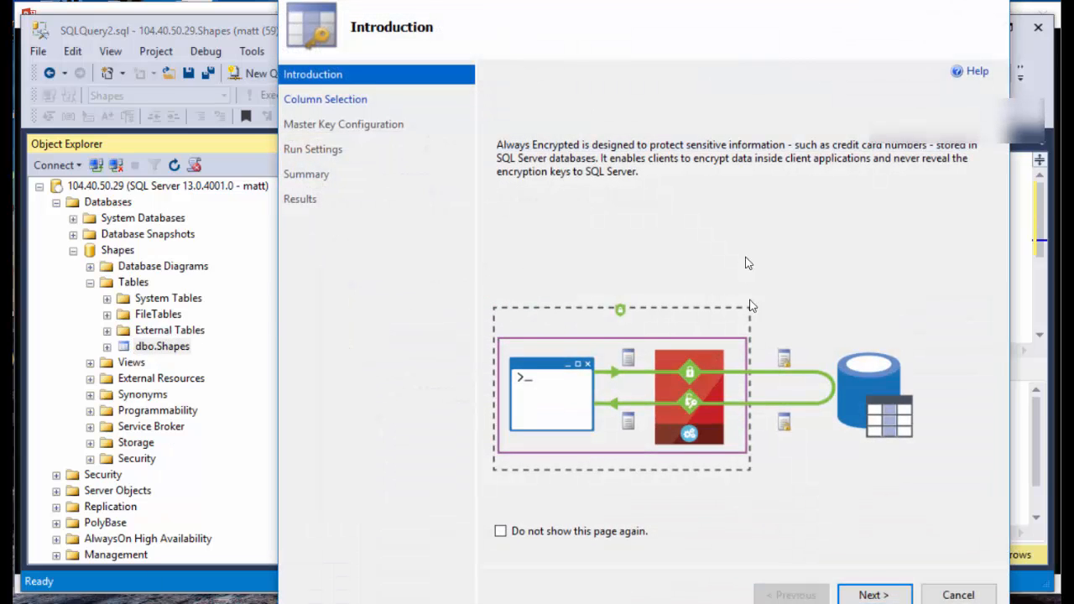
pyautogui.click(954, 594)
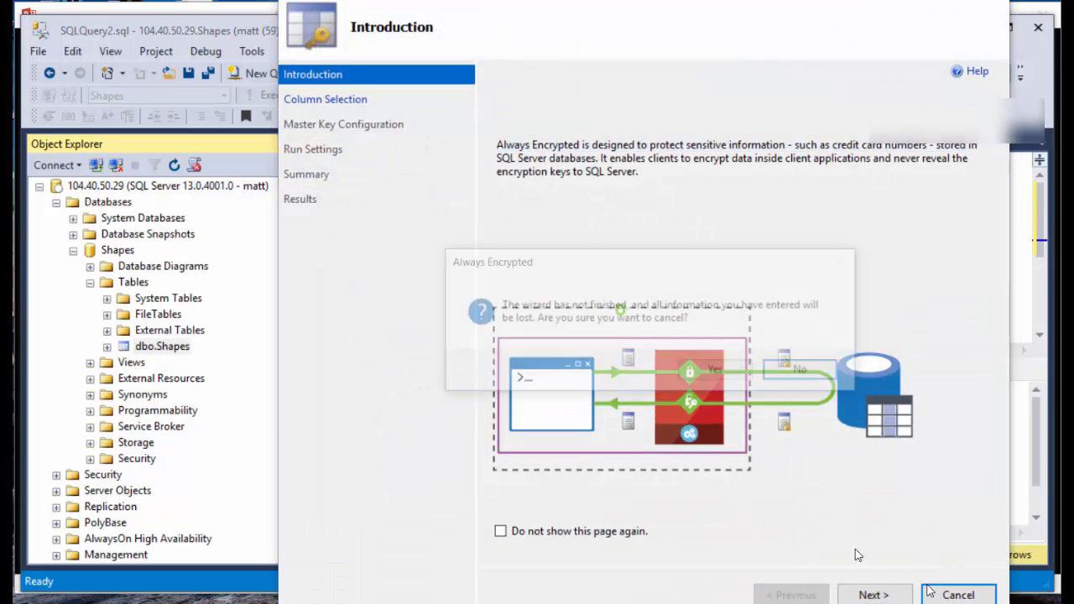
pyautogui.click(804, 372)
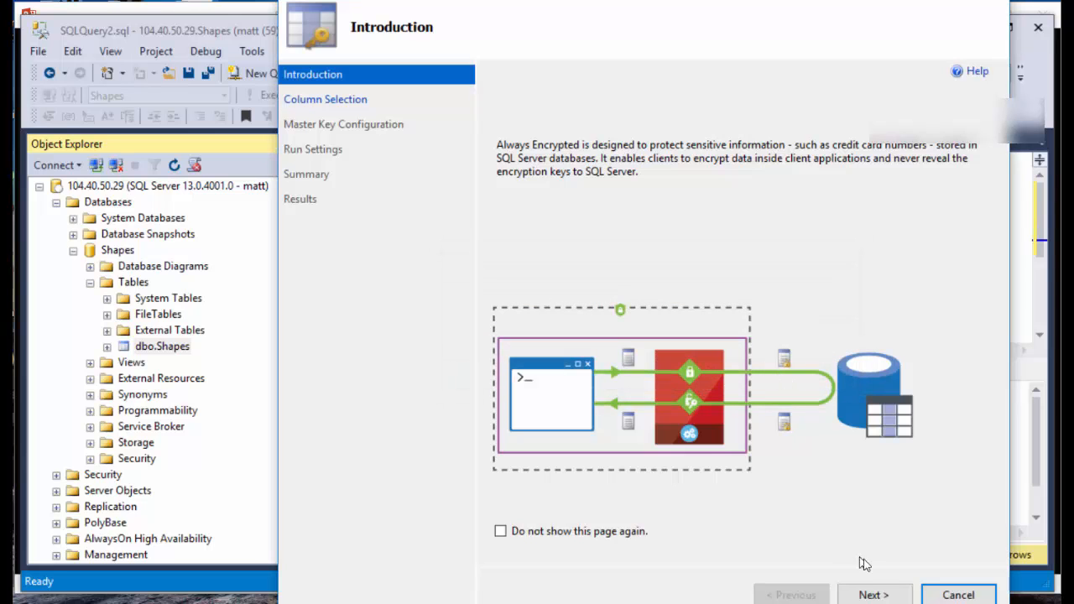
pyautogui.click(957, 594)
pyautogui.click(710, 372)
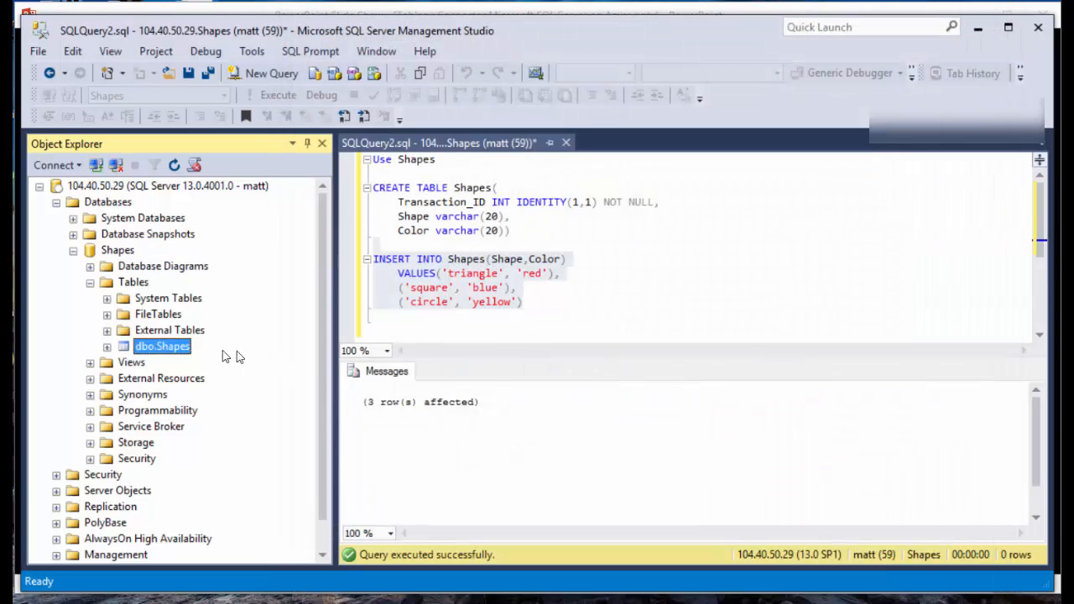
# Step: Query the top 1000 rows of the dbo.Shapes table to check the inserted data
pyautogui.rightClick(163, 348)
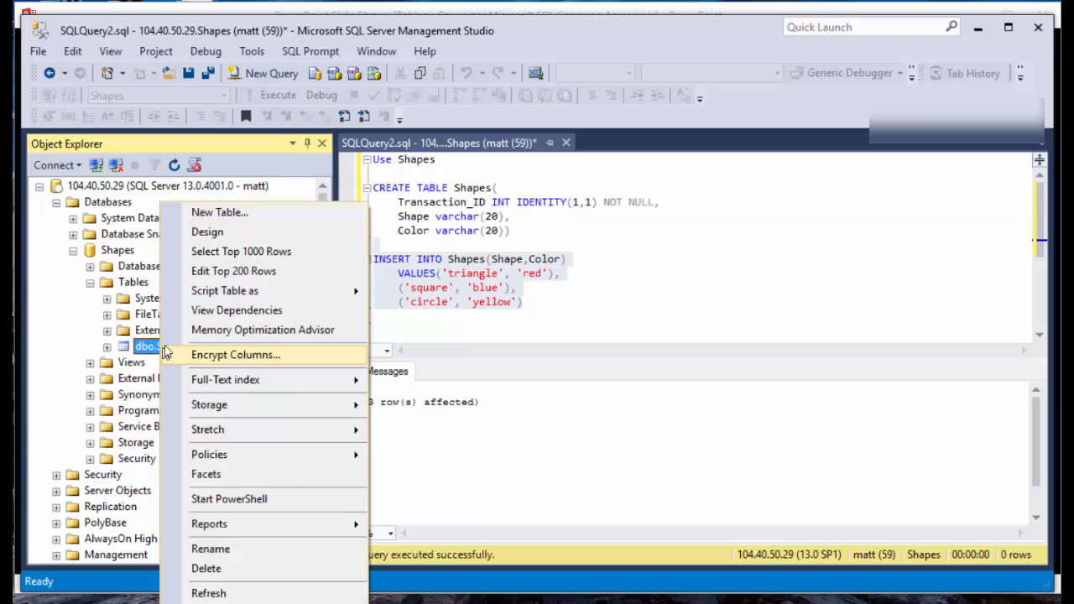
pyautogui.click(190, 252)
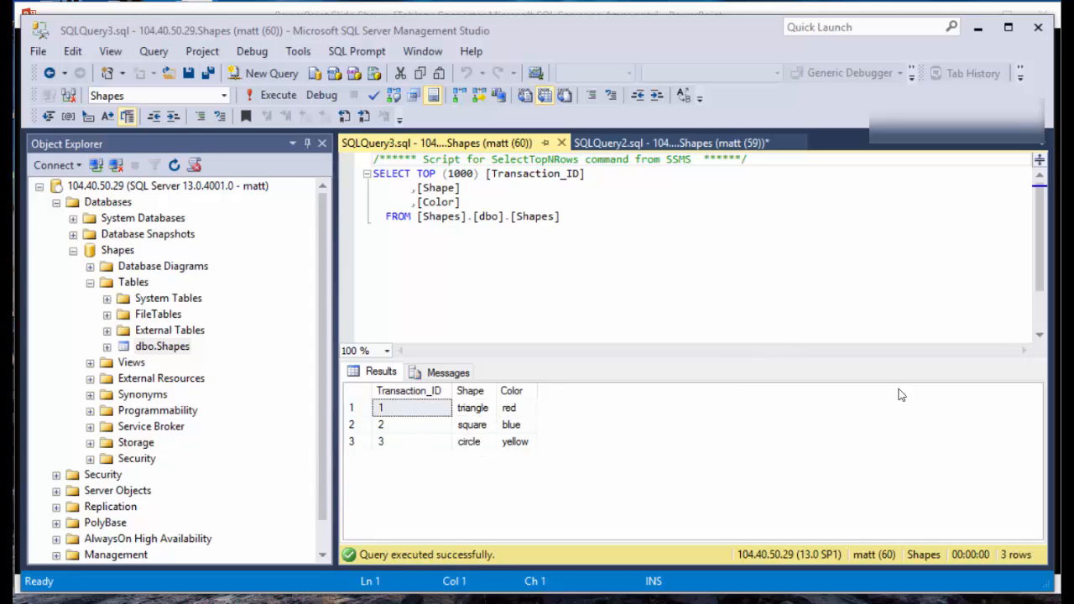
# Step: Switch to Tableau Desktop and start a new Microsoft SQL Server connection
pyautogui.hotkey('alt', 'Tab')
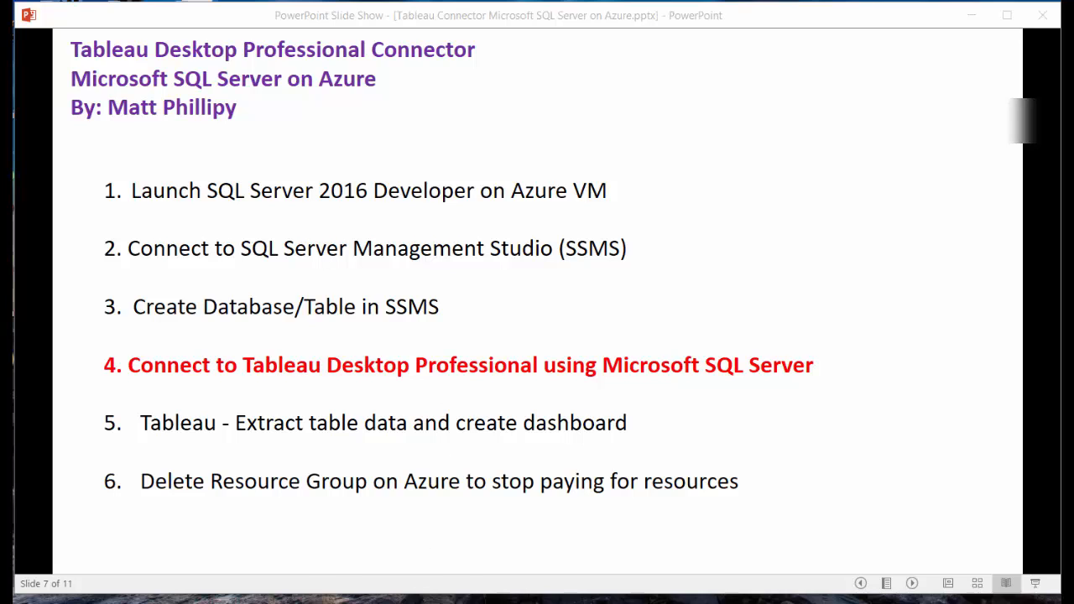
pyautogui.click(547, 603)
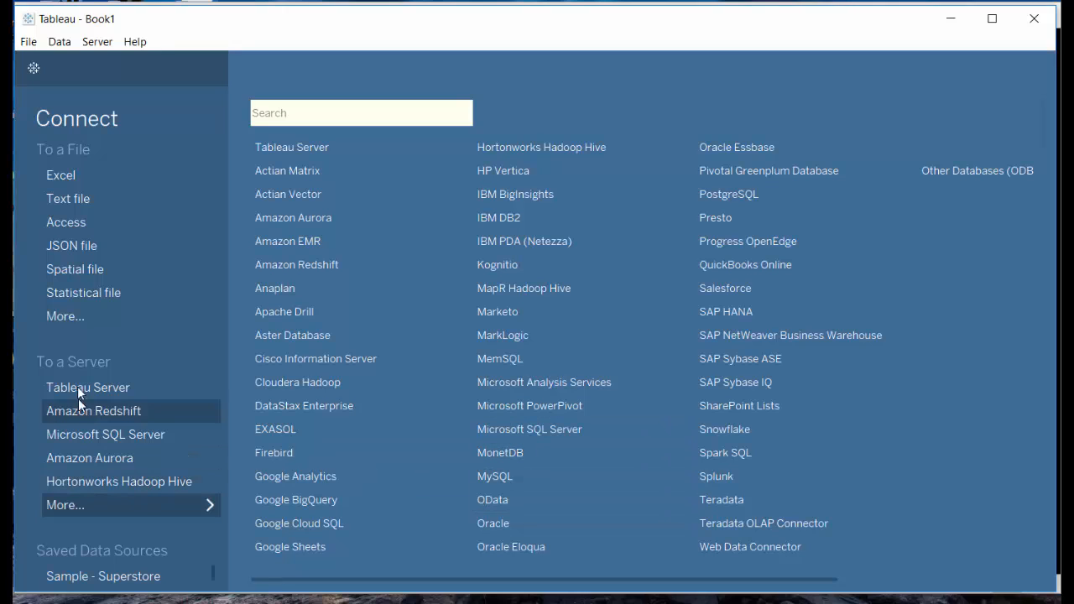
pyautogui.click(501, 427)
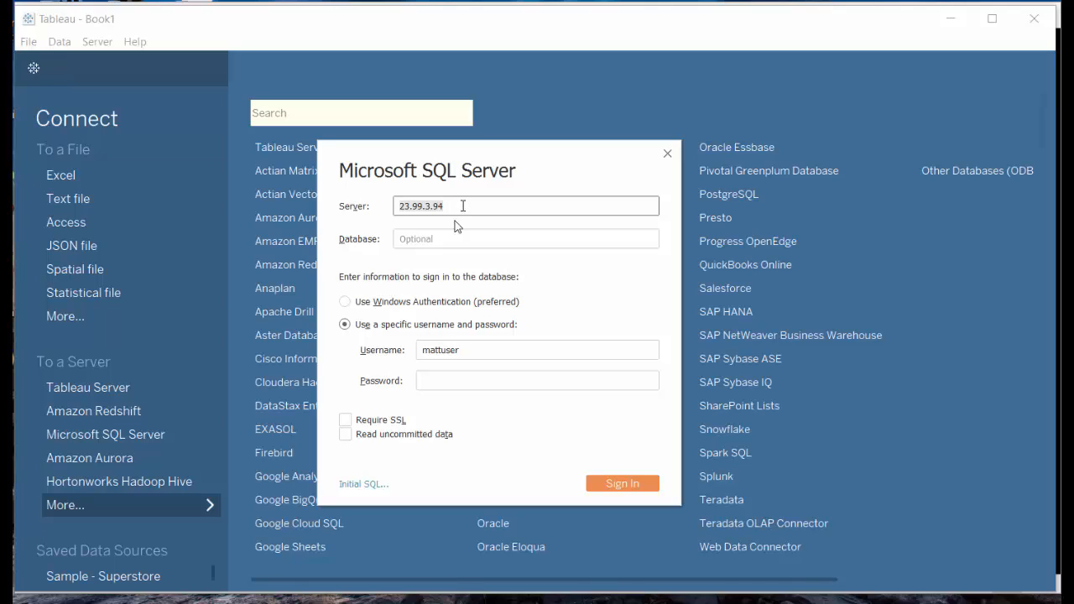
# Step: Look up the VM's public IP address in the Azure portal and set the Tableau connection's server to 104.40.50.29
pyautogui.click(475, 350)
pyautogui.click(464, 382)
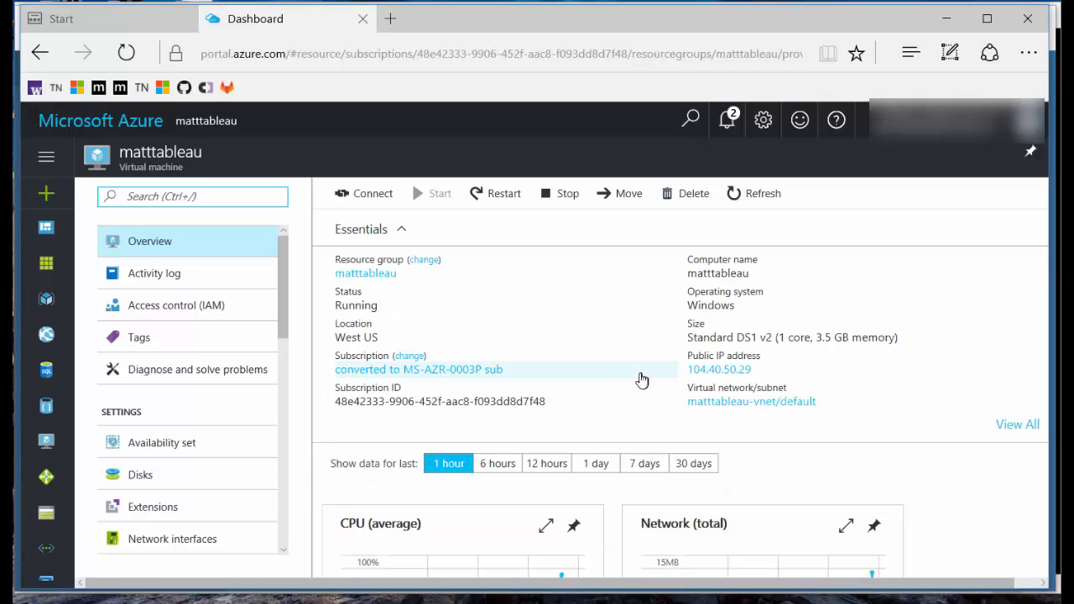
pyautogui.click(1030, 378)
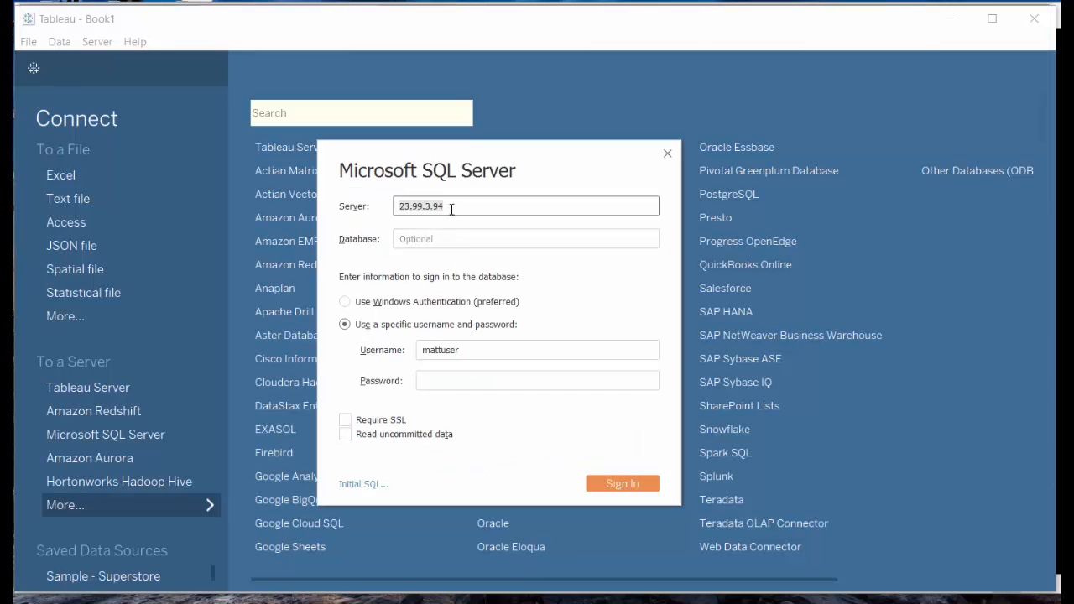
pyautogui.moveTo(457, 210); pyautogui.dragTo(384, 208)
pyautogui.rightClick(415, 204)
pyautogui.click(445, 288)
# Step: Enter the SQL Server login's username and password and sign in to the server
pyautogui.moveTo(470, 351); pyautogui.dragTo(393, 351)
pyautogui.write('matt')
pyautogui.press('Tab')
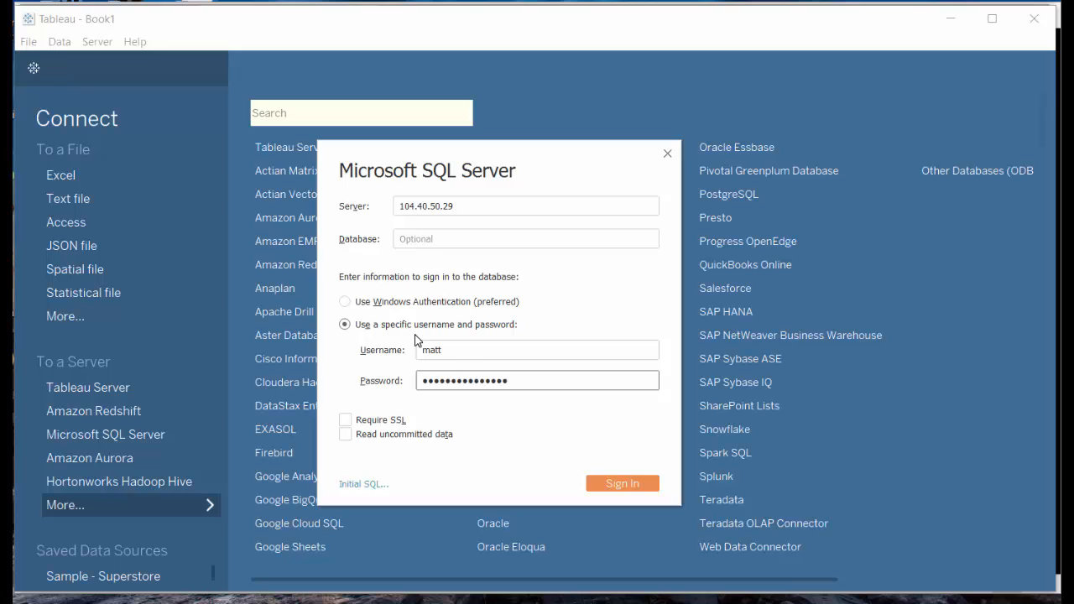
pyautogui.click(625, 485)
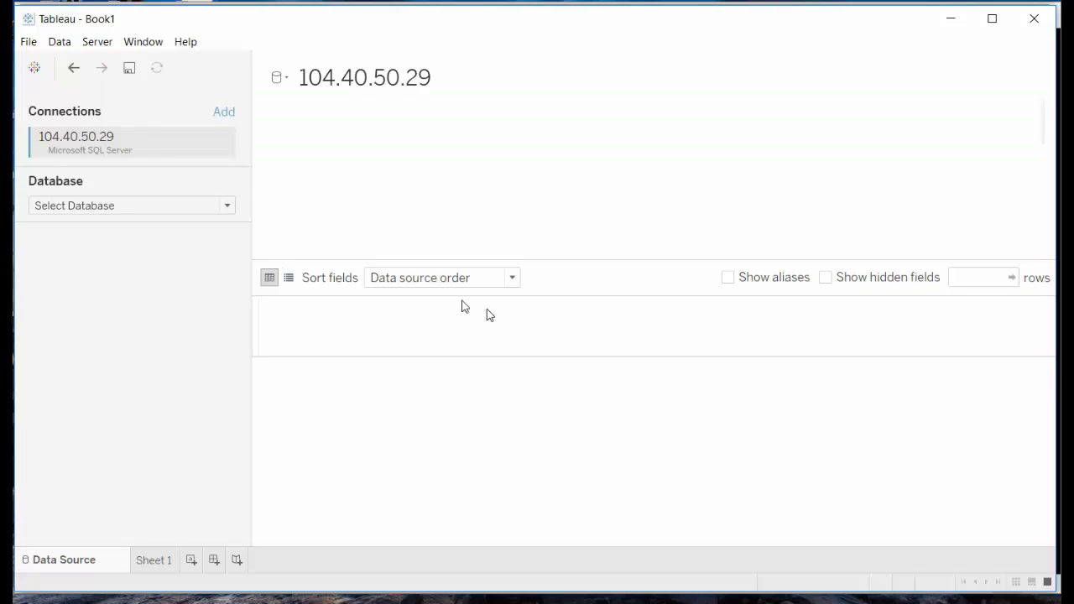
# Step: Choose Shapes as the data source's database and load the preview of the Shapes table's rows
pyautogui.click(228, 209)
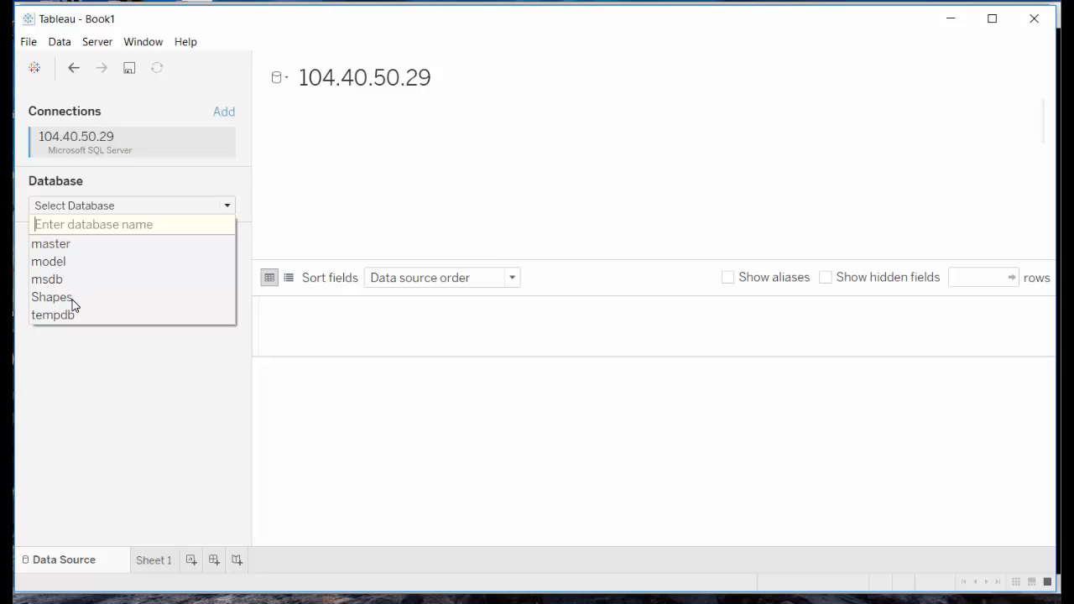
pyautogui.click(120, 415)
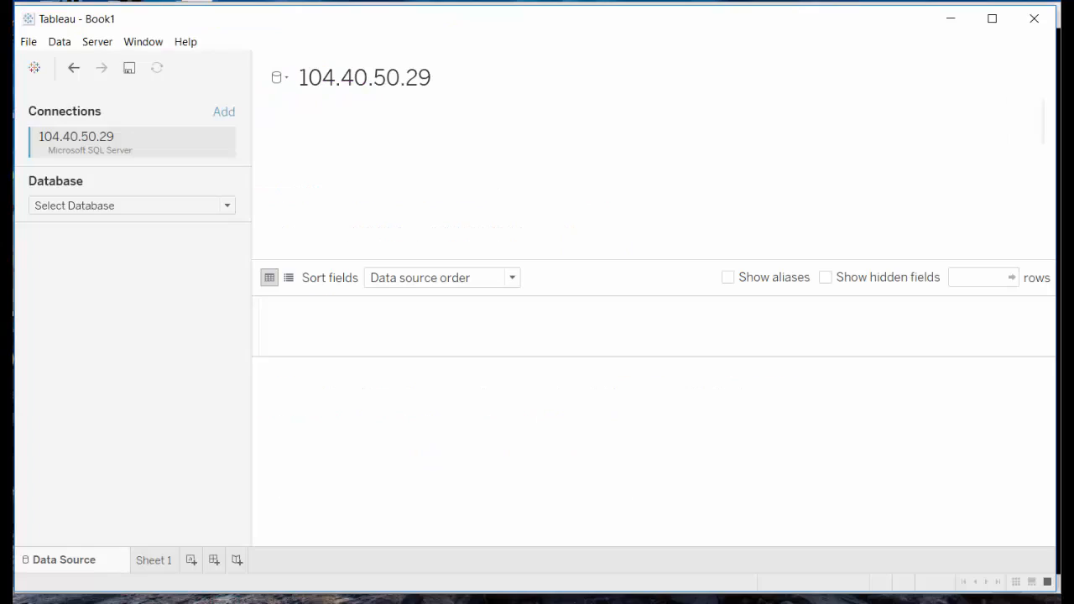
pyautogui.click(101, 208)
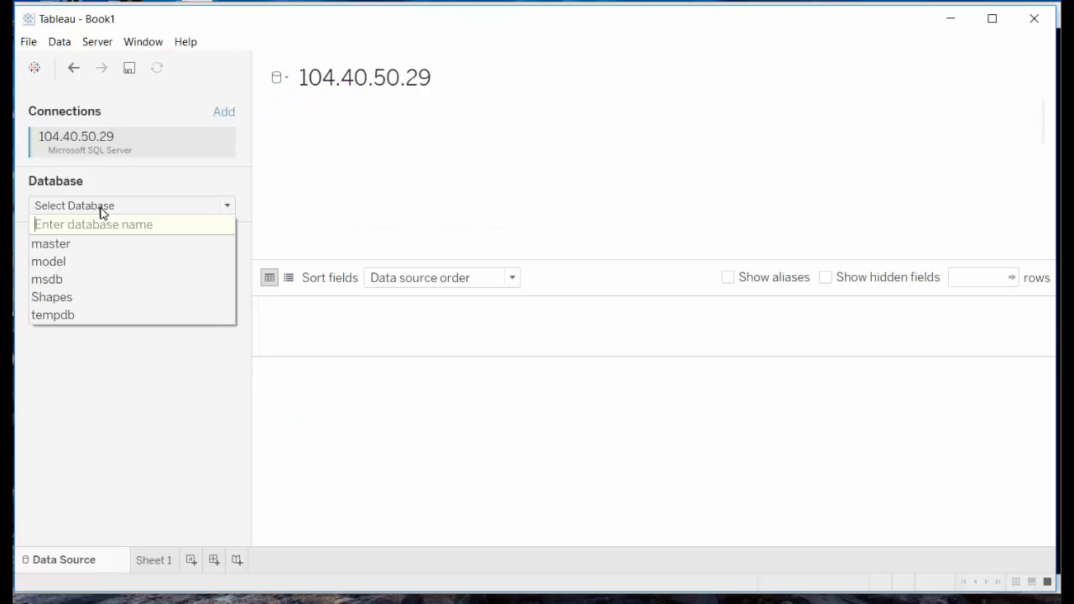
pyautogui.click(75, 302)
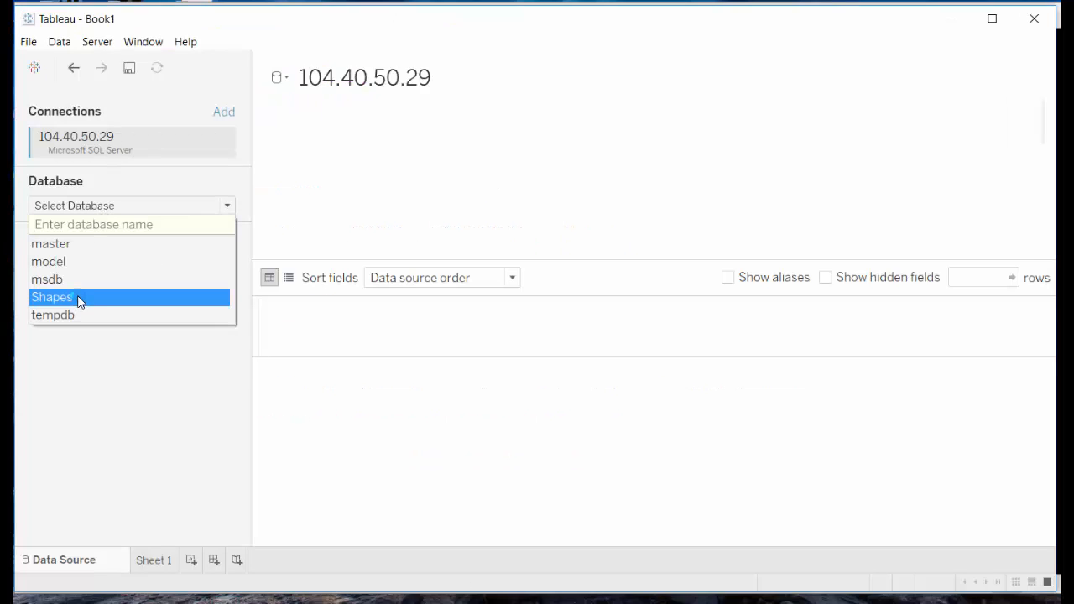
pyautogui.click(77, 297)
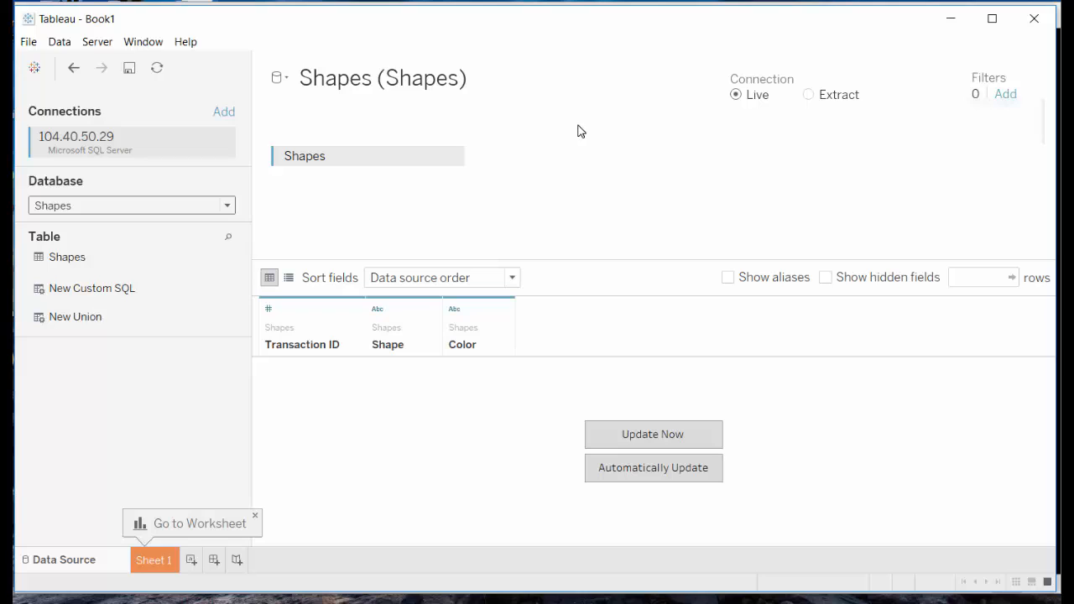
pyautogui.click(613, 442)
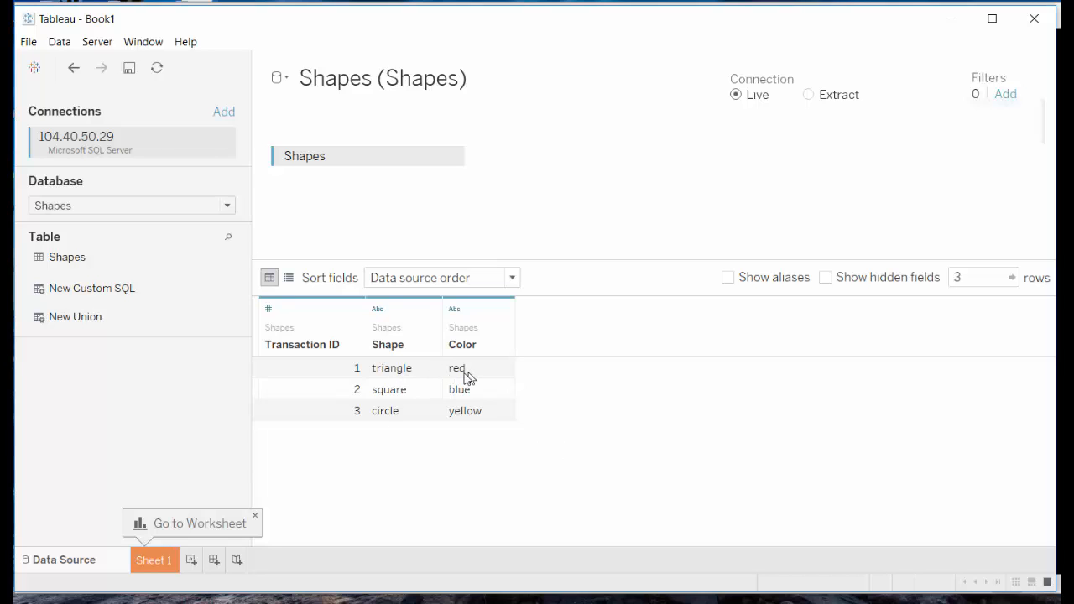
# Step: On Sheet 1, build a circle view of Number of Records on rows, with marks coloured by the Color dimension
pyautogui.click(155, 560)
pyautogui.click(71, 171)
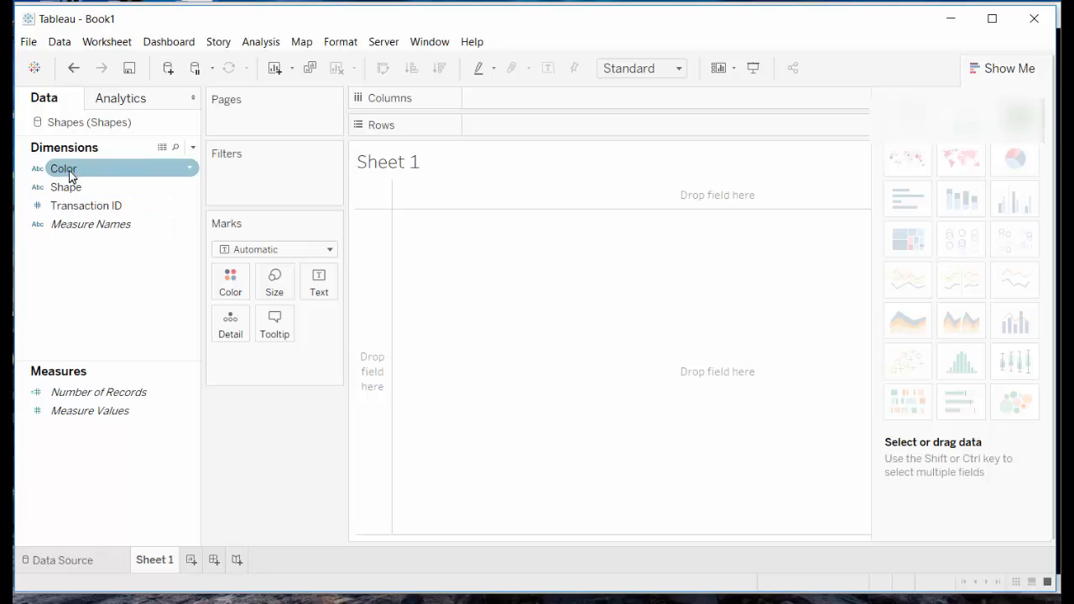
pyautogui.moveTo(78, 172); pyautogui.dragTo(230, 280)
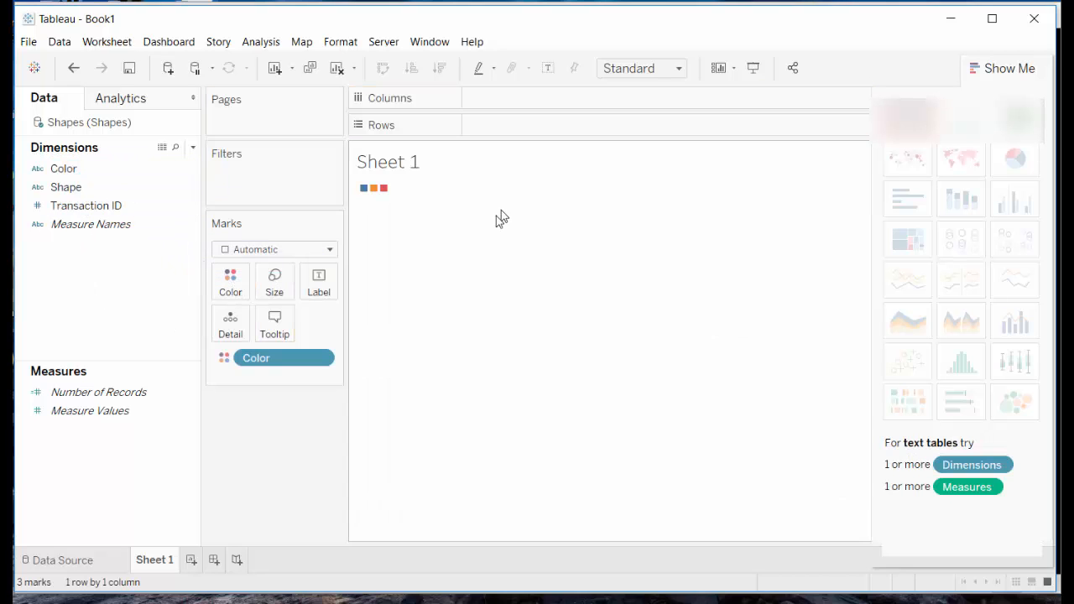
pyautogui.doubleClick(99, 392)
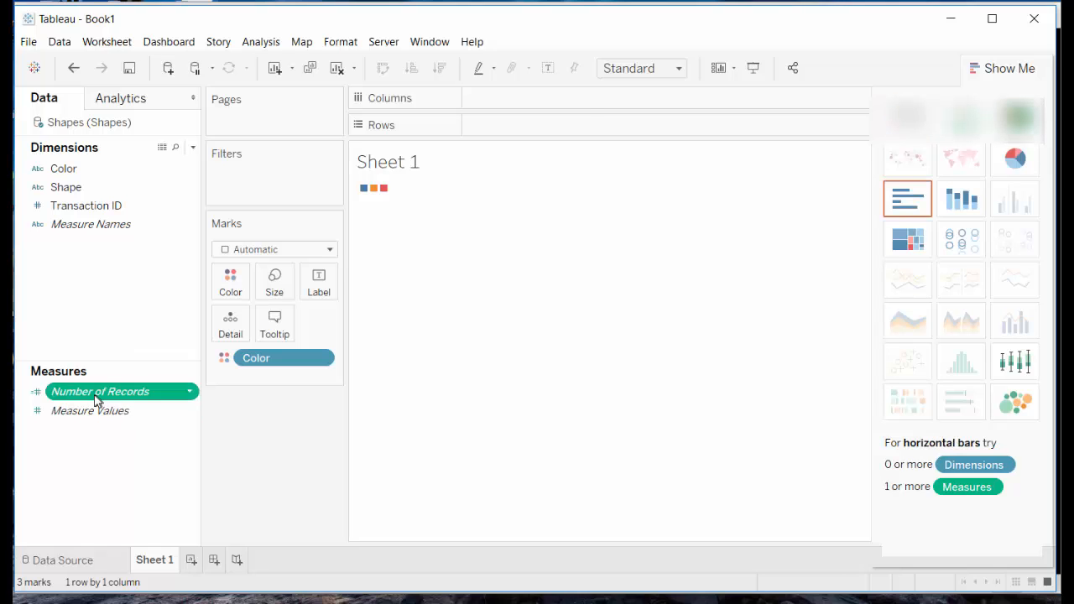
pyautogui.click(960, 241)
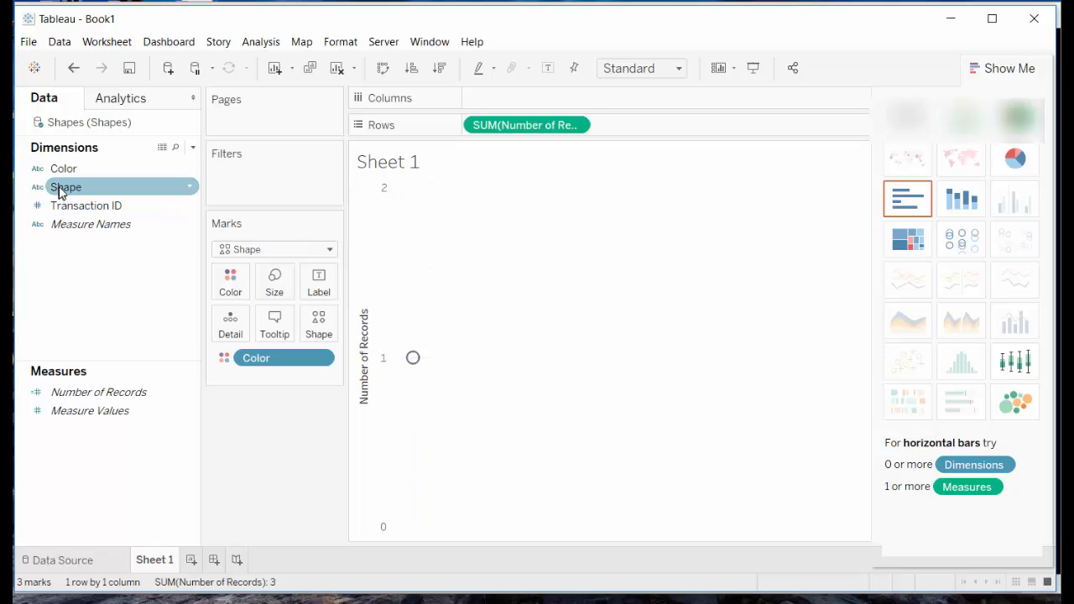
# Step: Split the view into columns by the Shape dimension and use Shape to set the mark shapes too
pyautogui.moveTo(61, 187); pyautogui.dragTo(315, 326)
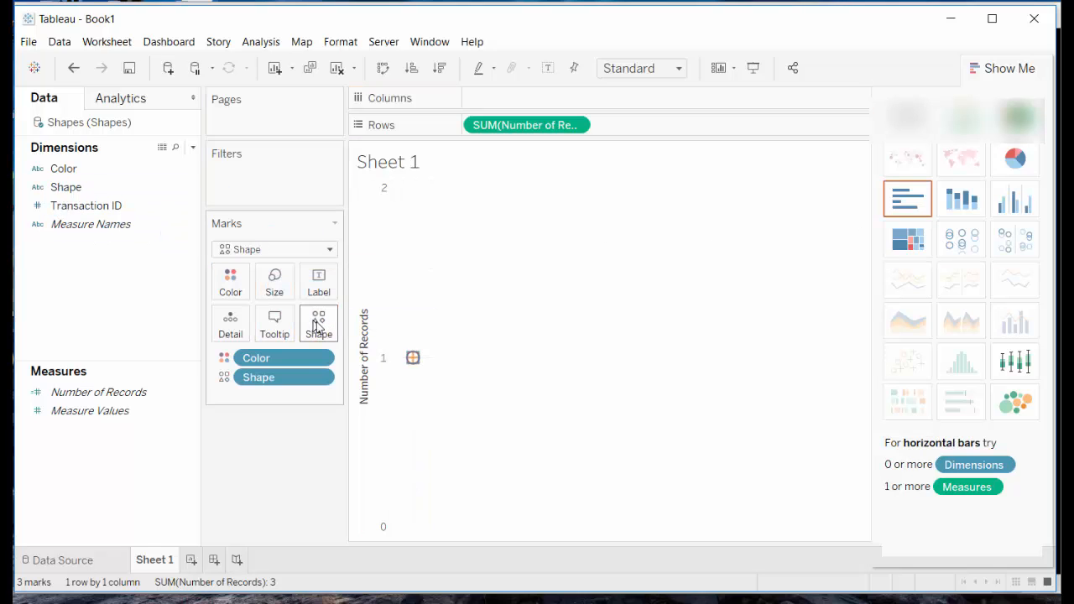
pyautogui.moveTo(409, 359)
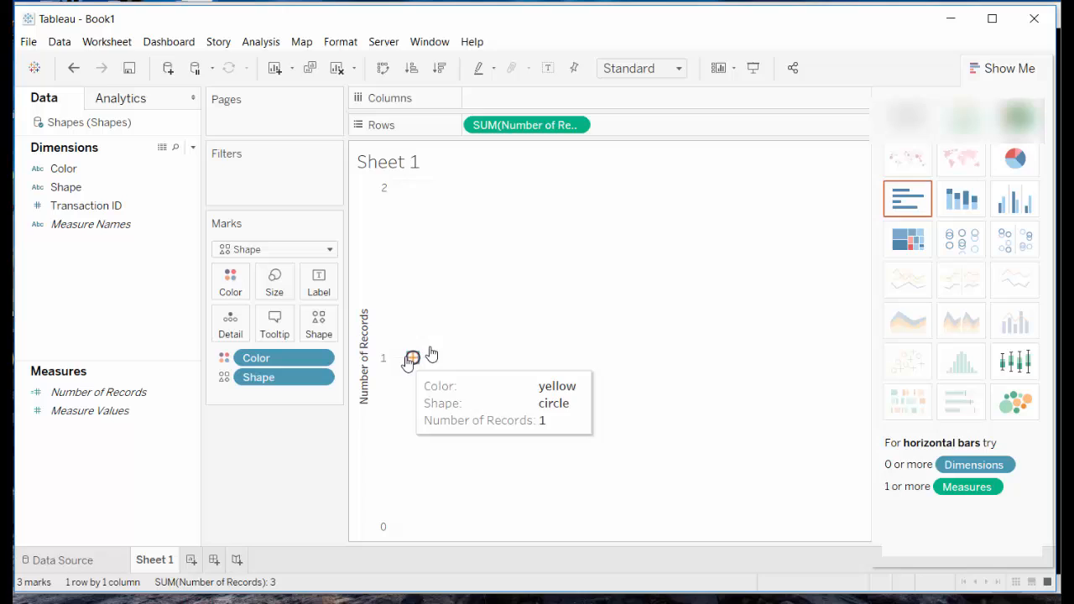
pyautogui.click(961, 241)
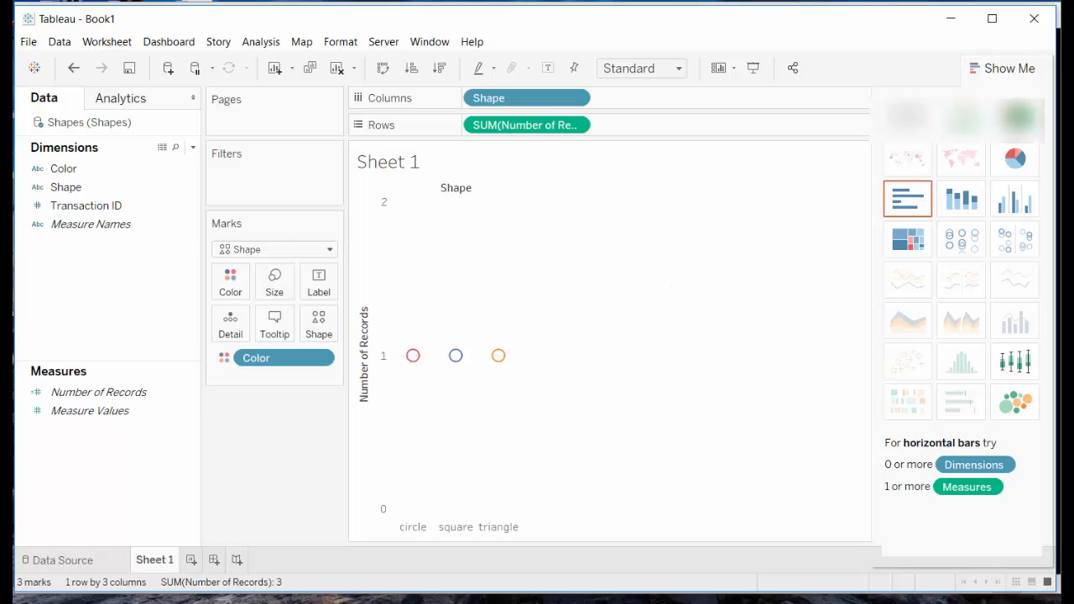
pyautogui.moveTo(59, 193); pyautogui.dragTo(320, 326)
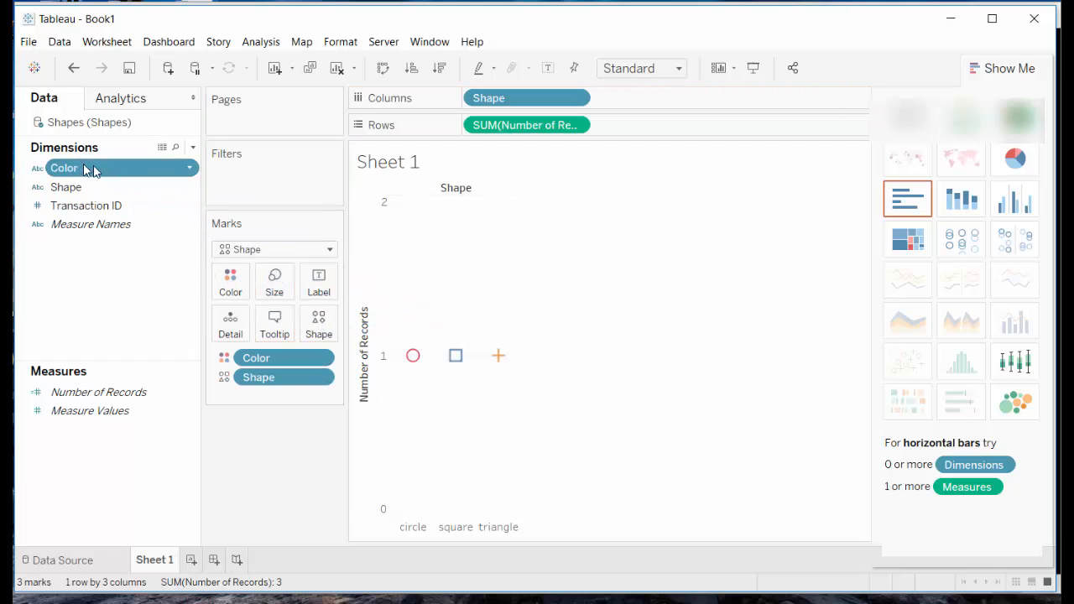
# Step: Label the marks on Sheet 1 with both the Color and Shape dimensions
pyautogui.moveTo(86, 168); pyautogui.dragTo(319, 281)
pyautogui.moveTo(100, 190); pyautogui.dragTo(323, 280)
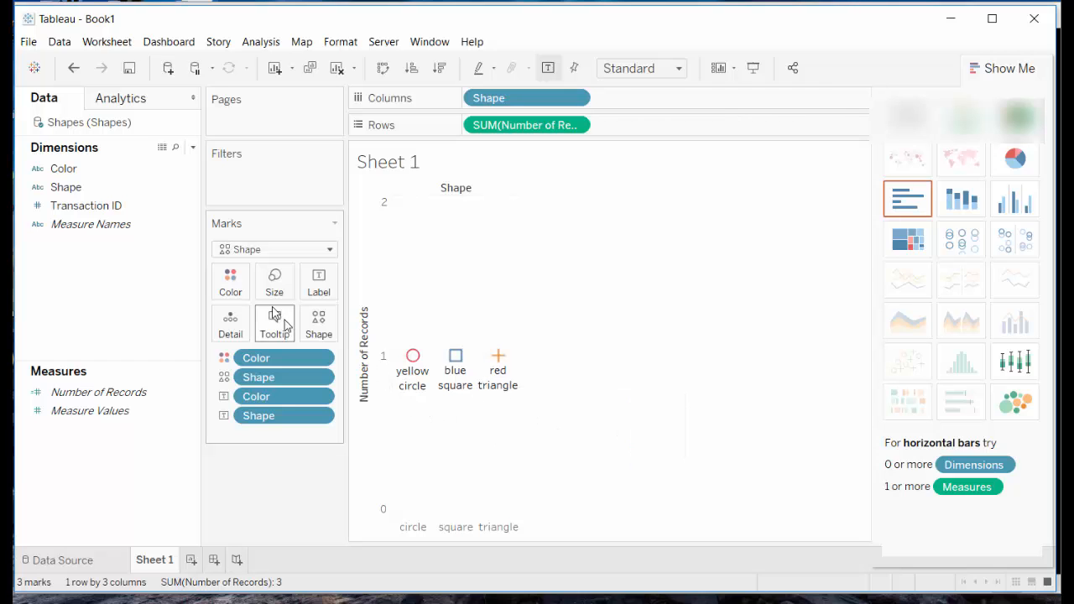
# Step: Edit the mark colors so the red item uses red and the yellow item uses yellow from the Automatic palette
pyautogui.click(232, 286)
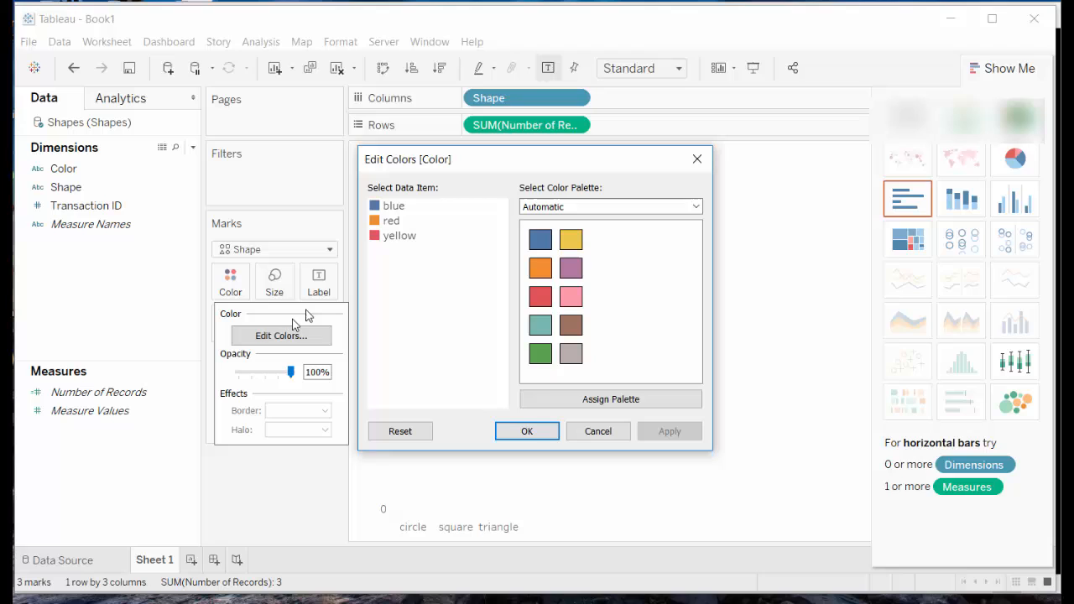
pyautogui.click(396, 208)
pyautogui.click(393, 224)
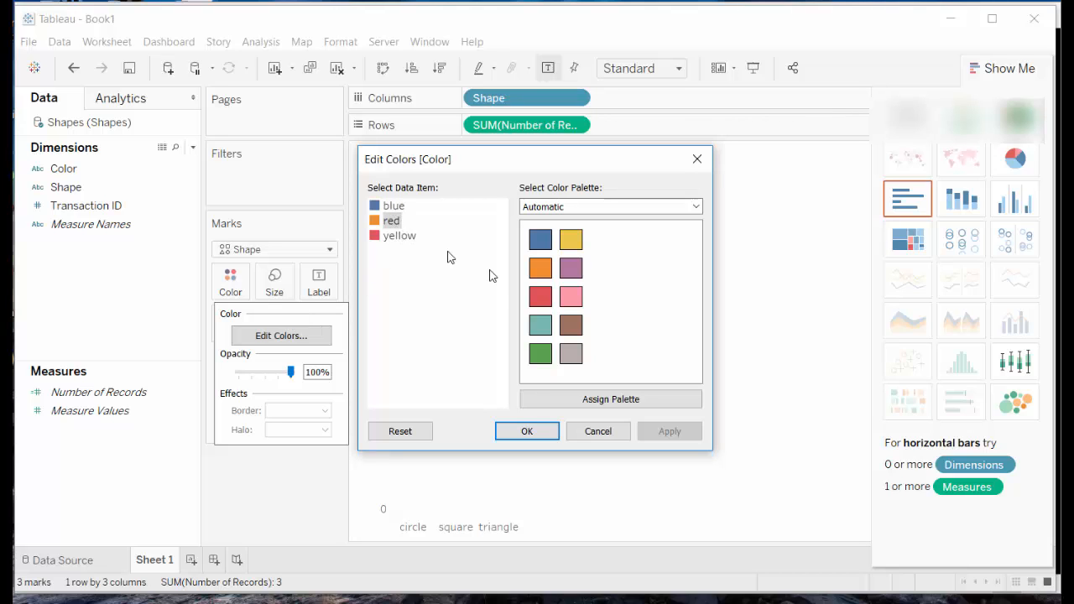
pyautogui.click(540, 296)
pyautogui.click(401, 237)
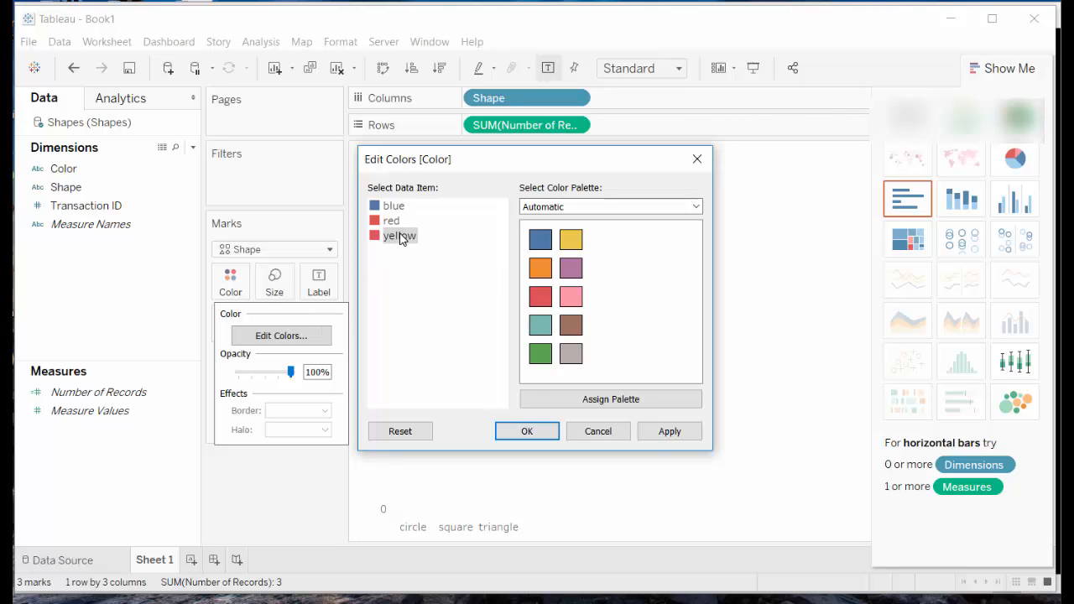
pyautogui.click(571, 241)
pyautogui.click(667, 431)
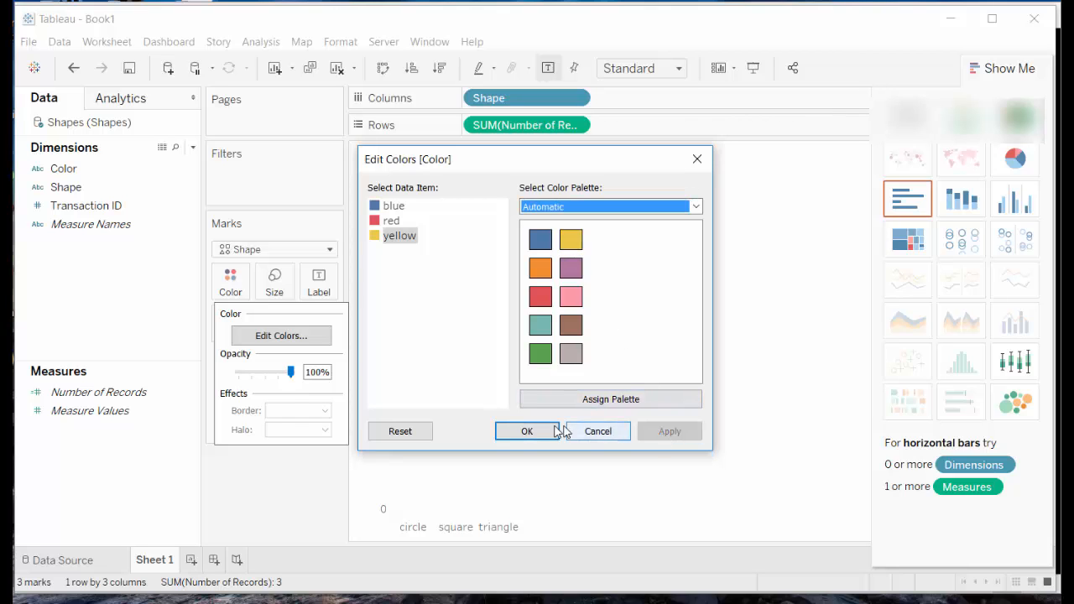
pyautogui.click(530, 432)
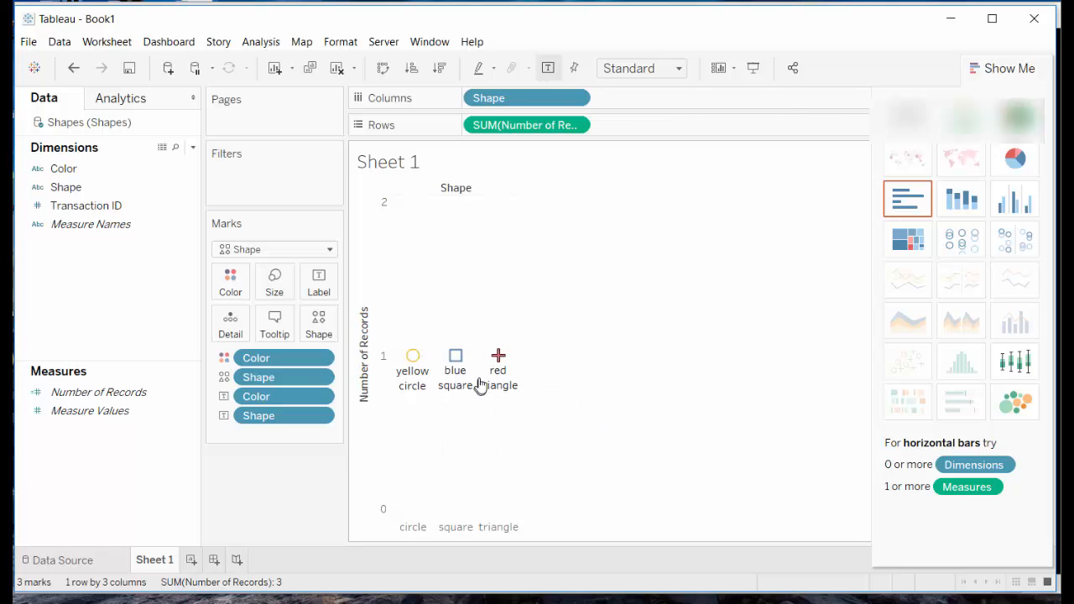
# Step: Assign the outlined upward triangle from the Default shape palette to the triangle item
pyautogui.click(317, 330)
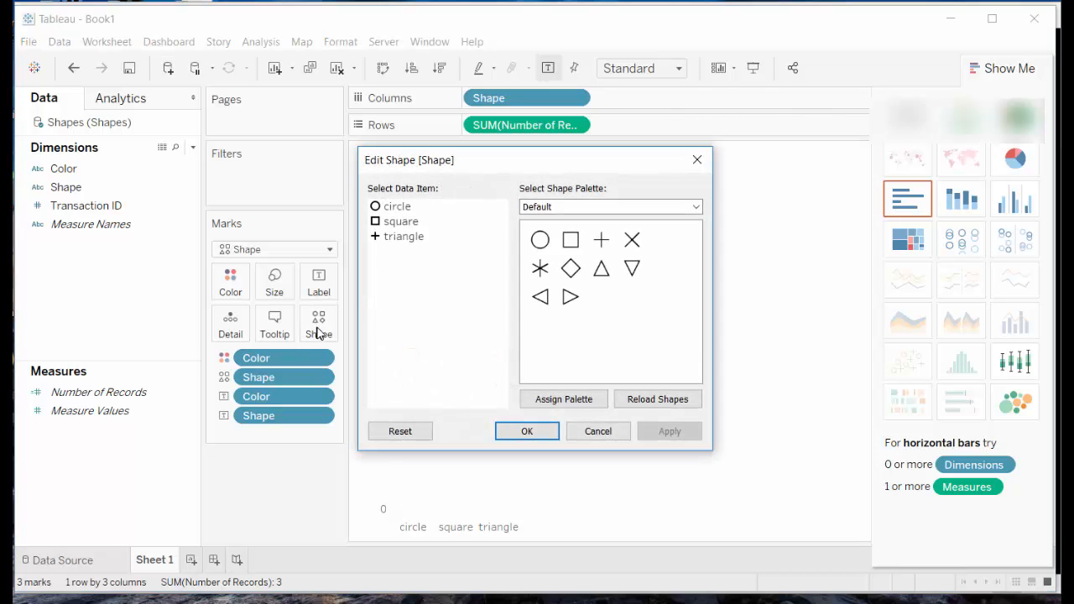
pyautogui.click(397, 210)
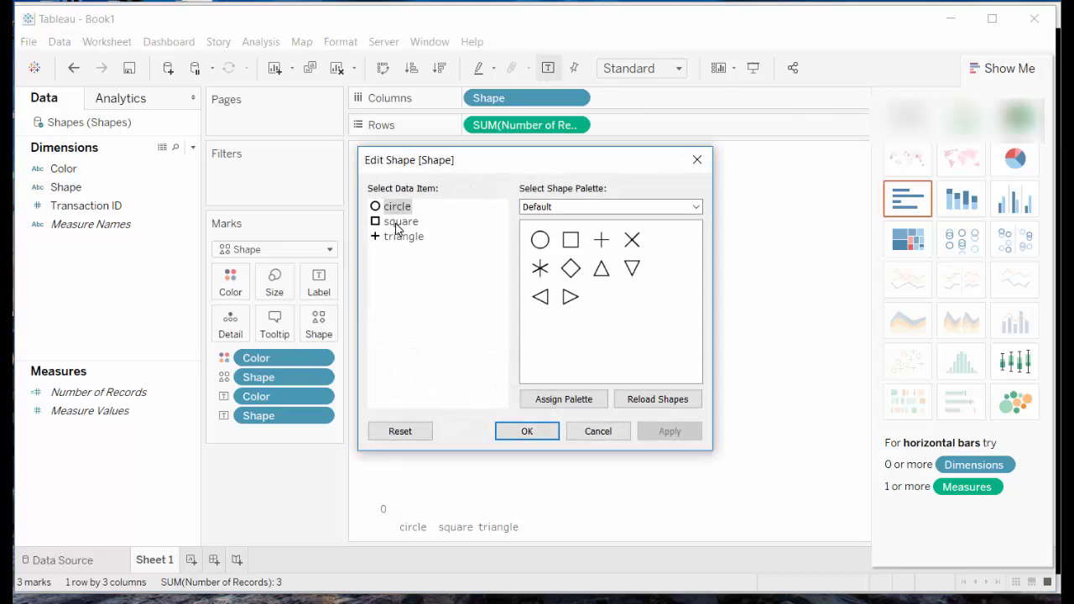
pyautogui.click(399, 222)
pyautogui.click(397, 238)
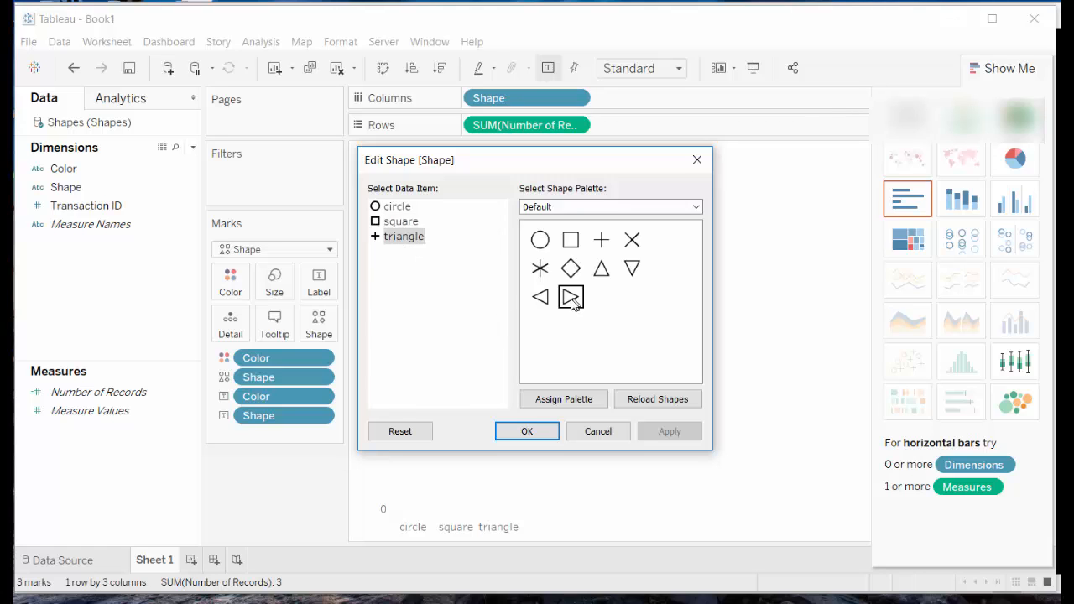
pyautogui.click(601, 270)
pyautogui.click(669, 432)
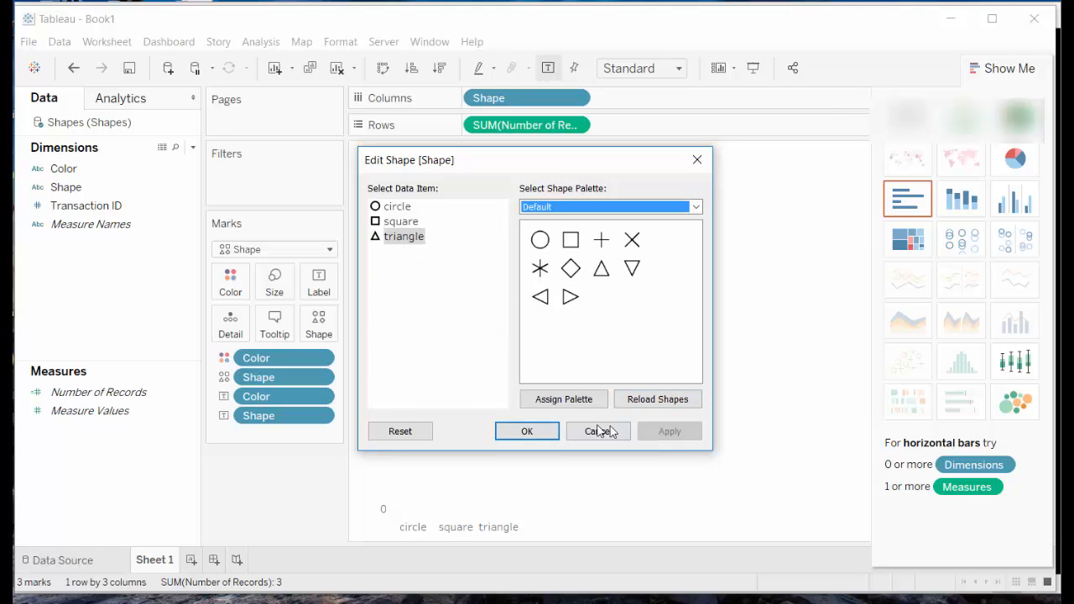
pyautogui.click(695, 208)
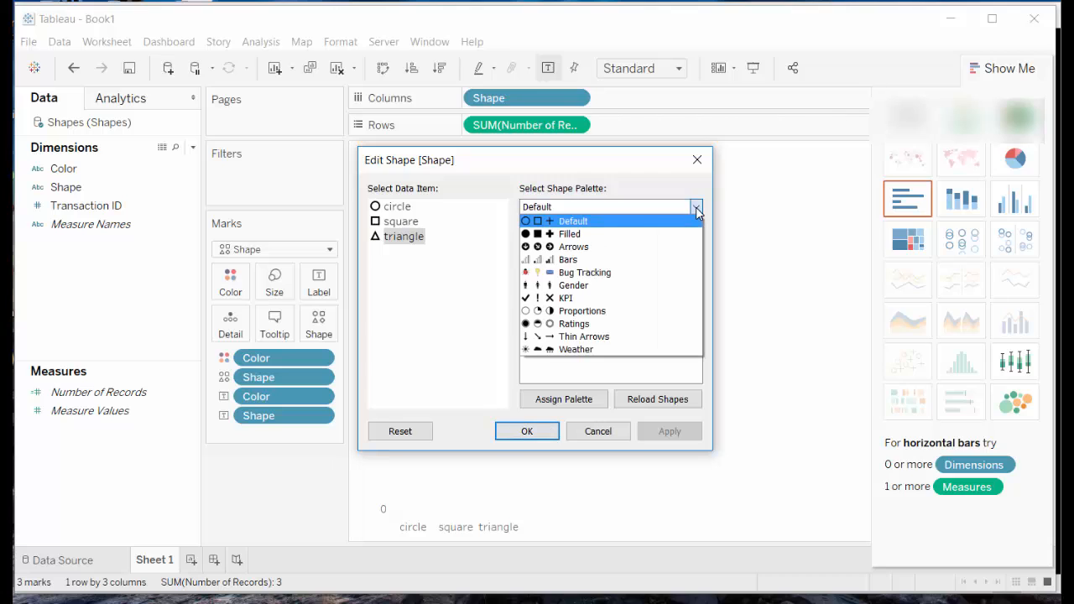
pyautogui.click(574, 235)
pyautogui.click(530, 433)
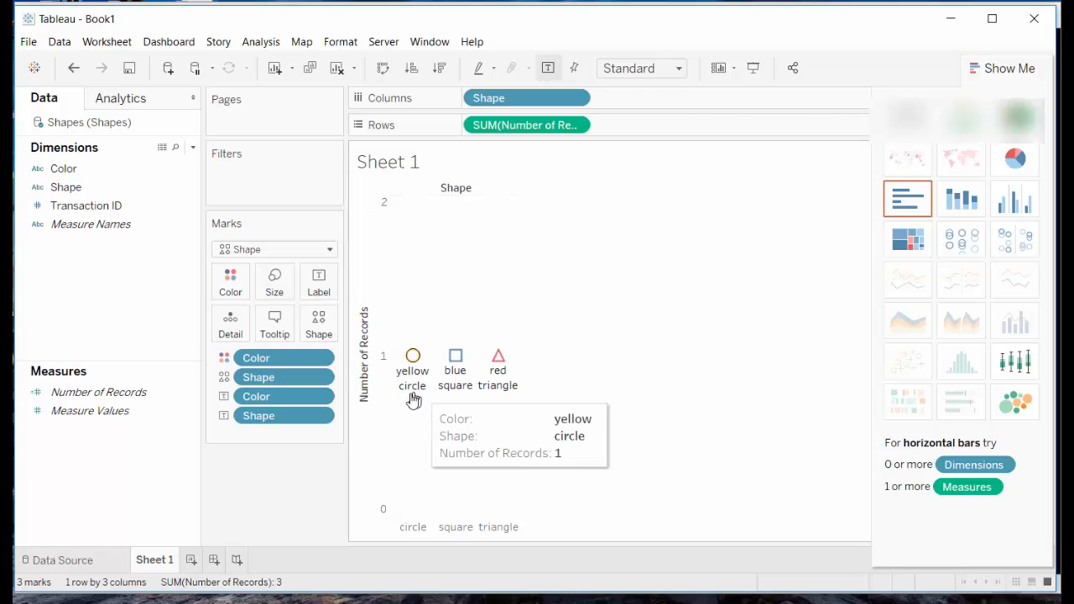
# Step: Assign the circle, square and triangle items their matching solid shapes from the Filled shape palette
pyautogui.moveTo(449, 398)
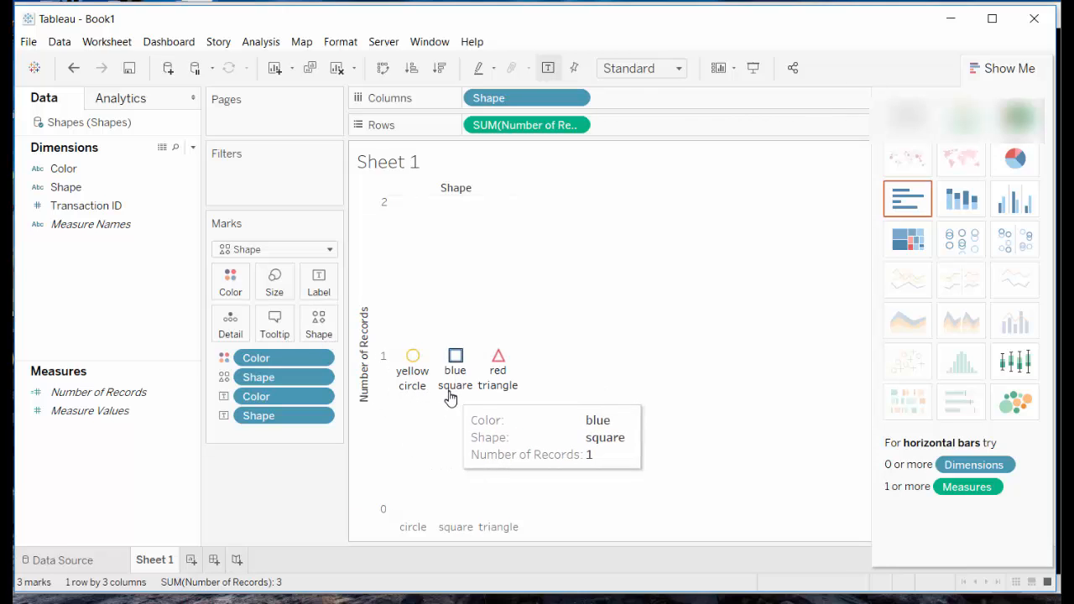
pyautogui.click(319, 326)
pyautogui.click(571, 207)
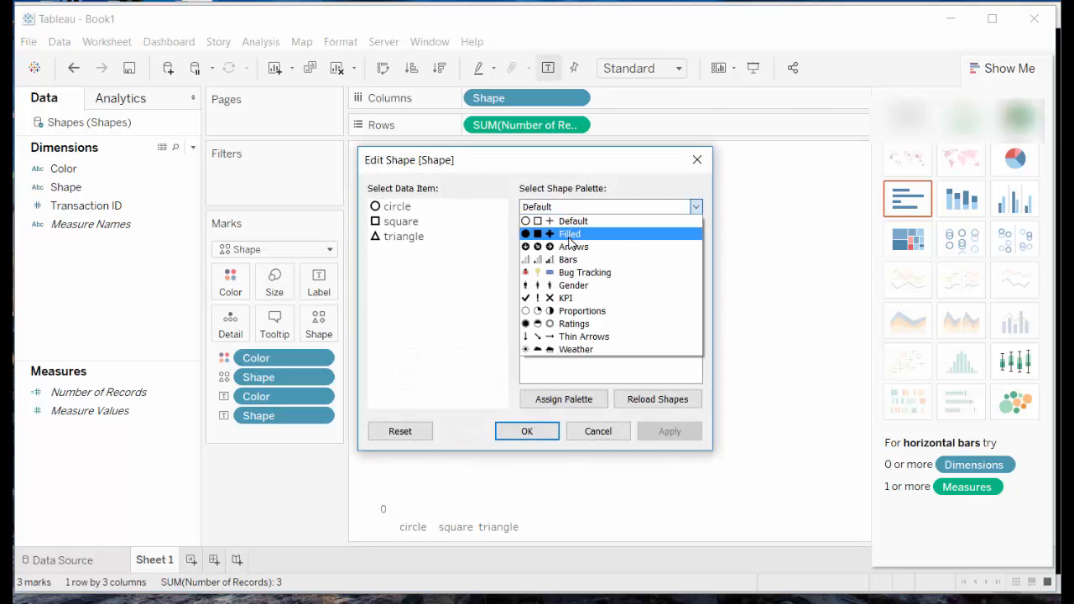
pyautogui.click(572, 233)
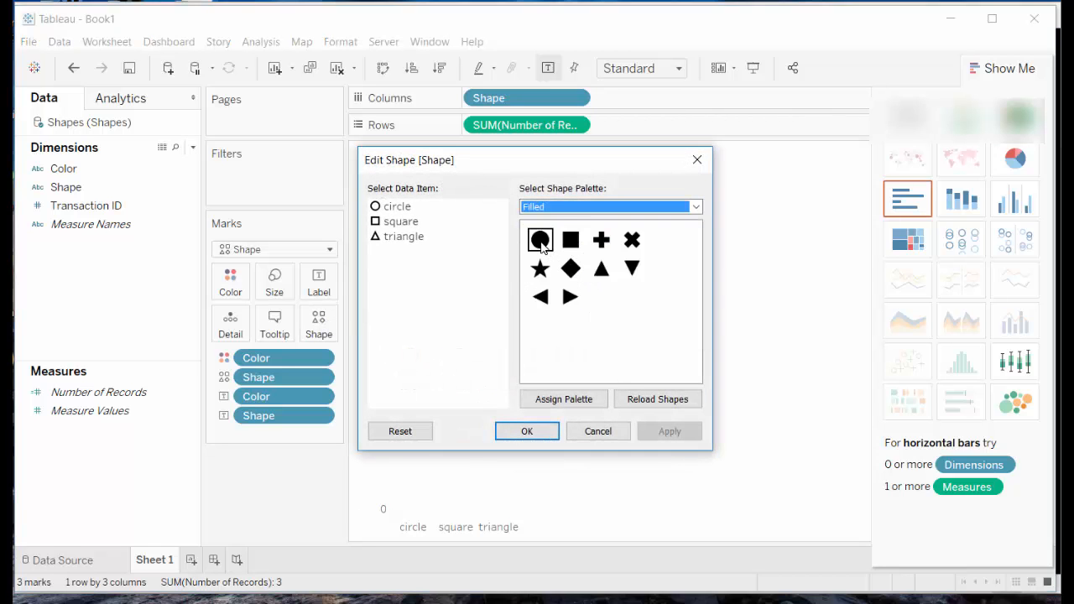
pyautogui.click(401, 209)
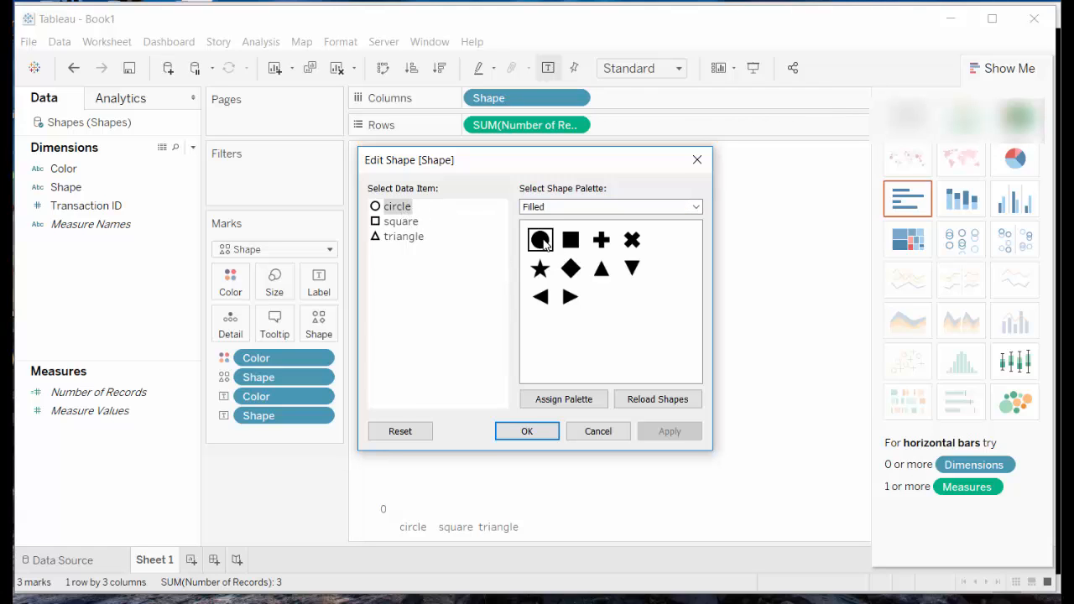
pyautogui.click(545, 244)
pyautogui.click(417, 223)
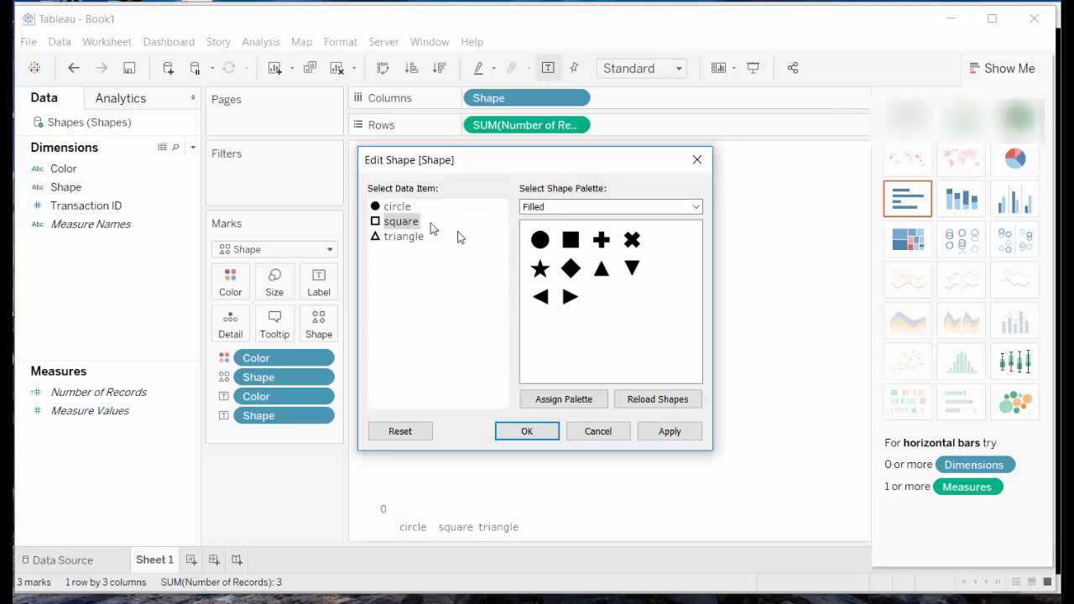
pyautogui.click(570, 240)
pyautogui.click(411, 238)
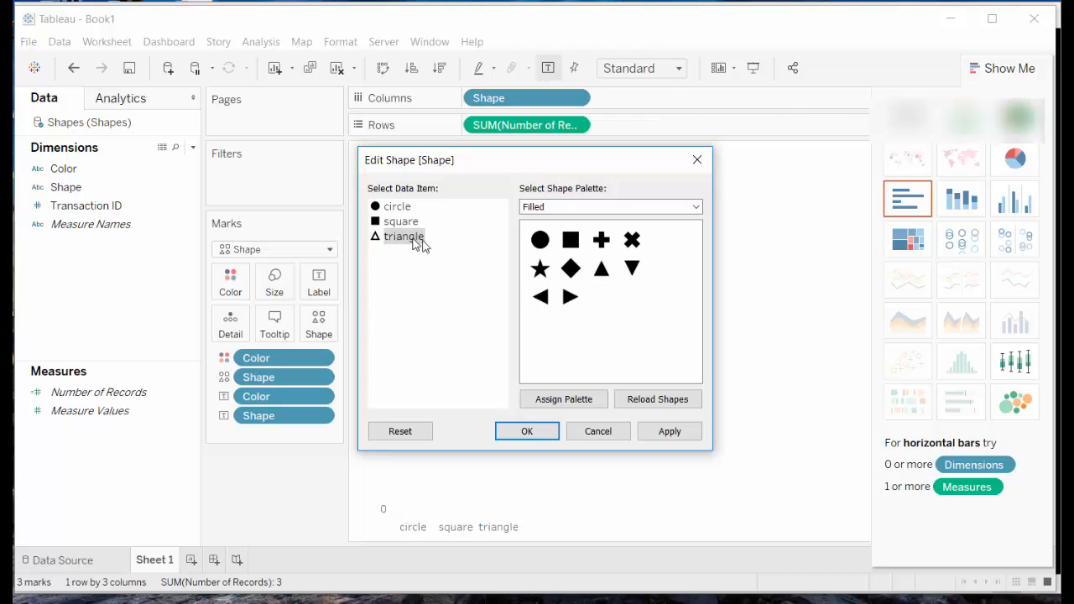
pyautogui.click(600, 270)
pyautogui.click(655, 438)
pyautogui.click(527, 431)
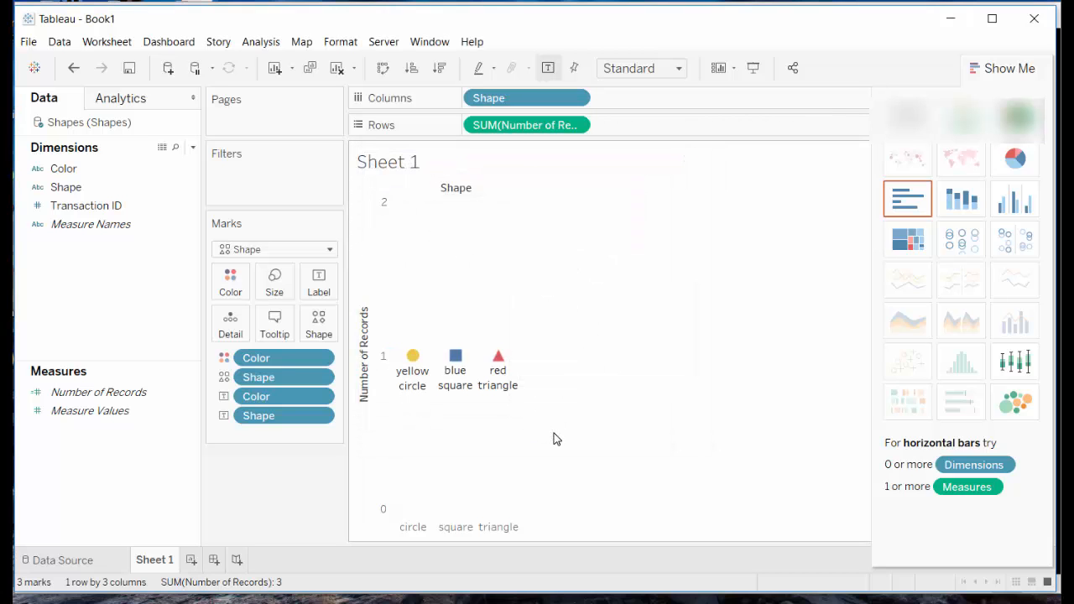
# Step: Enlarge the marks on Sheet 1 to about a quarter of the size range
pyautogui.click(275, 290)
pyautogui.moveTo(283, 322); pyautogui.dragTo(301, 330)
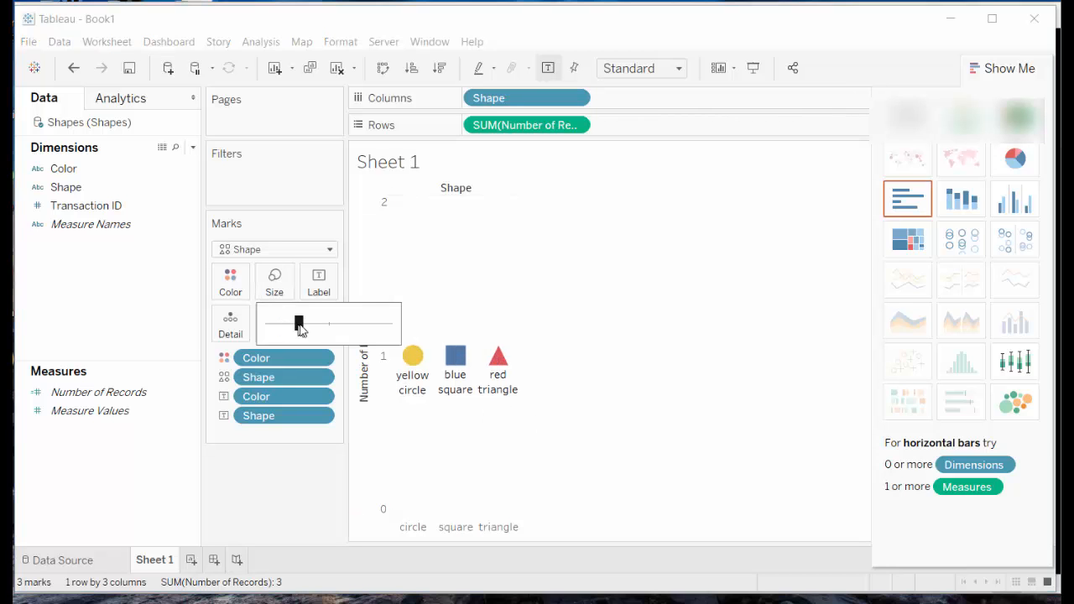
pyautogui.click(707, 335)
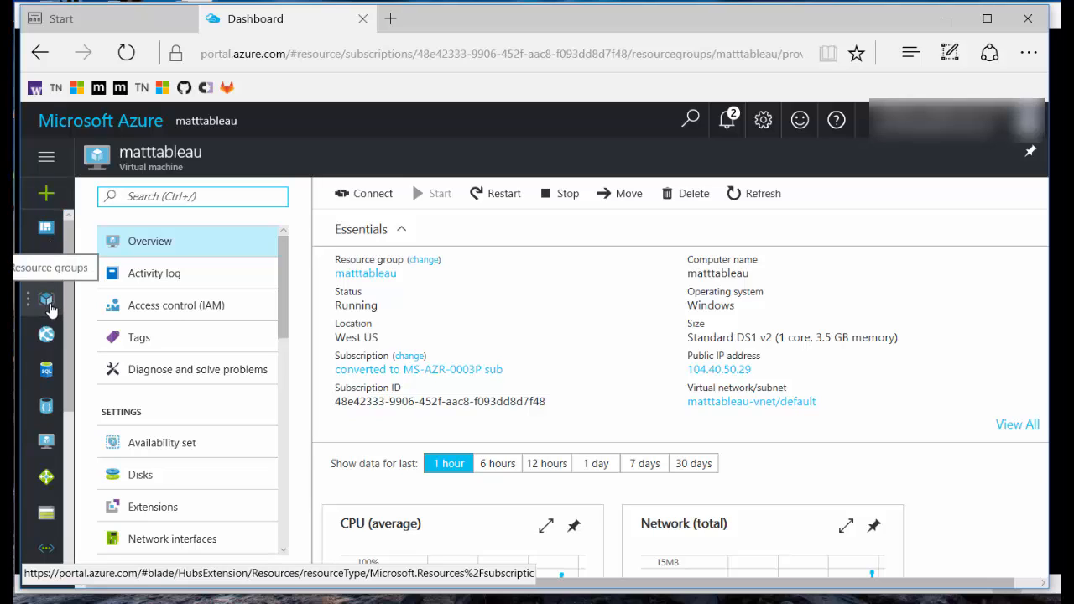
# Step: In the Azure portal, delete the matttableau resource group with all its resources, entering its name as confirmation
pyautogui.click(47, 302)
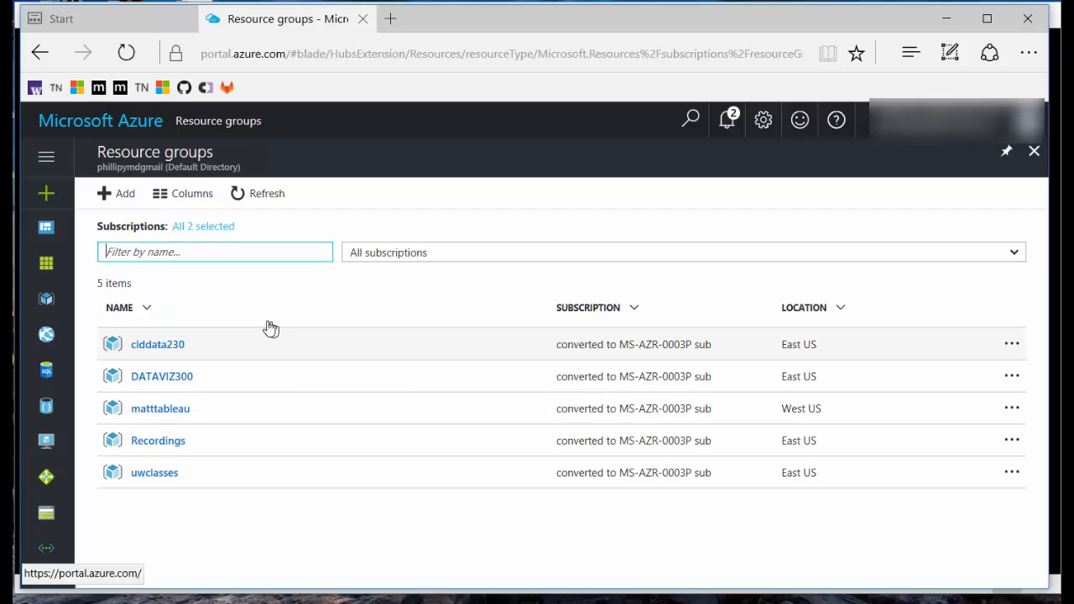
pyautogui.click(92, 130)
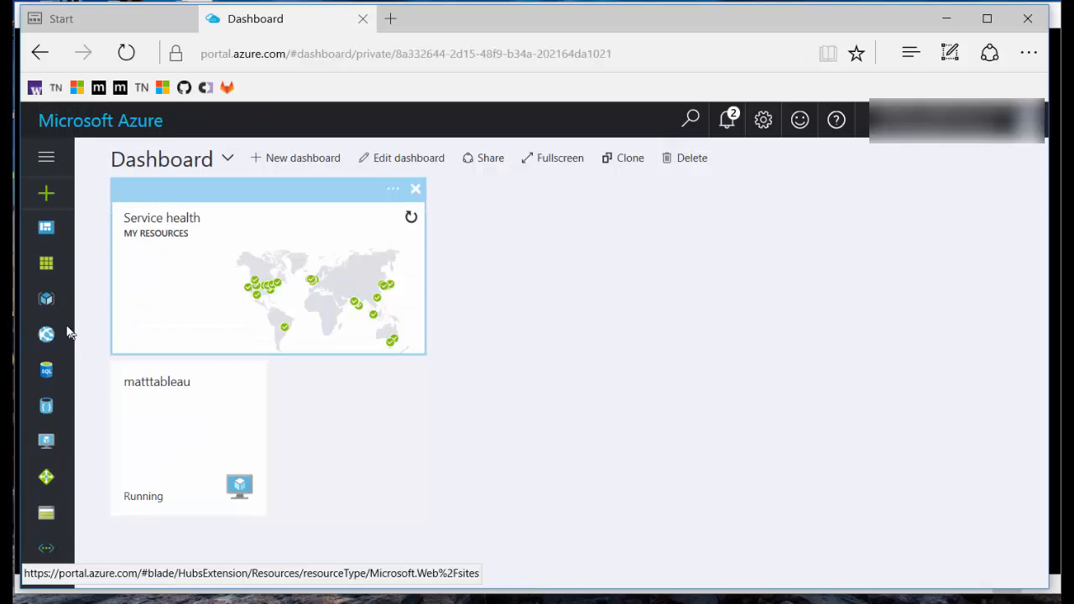
pyautogui.click(45, 304)
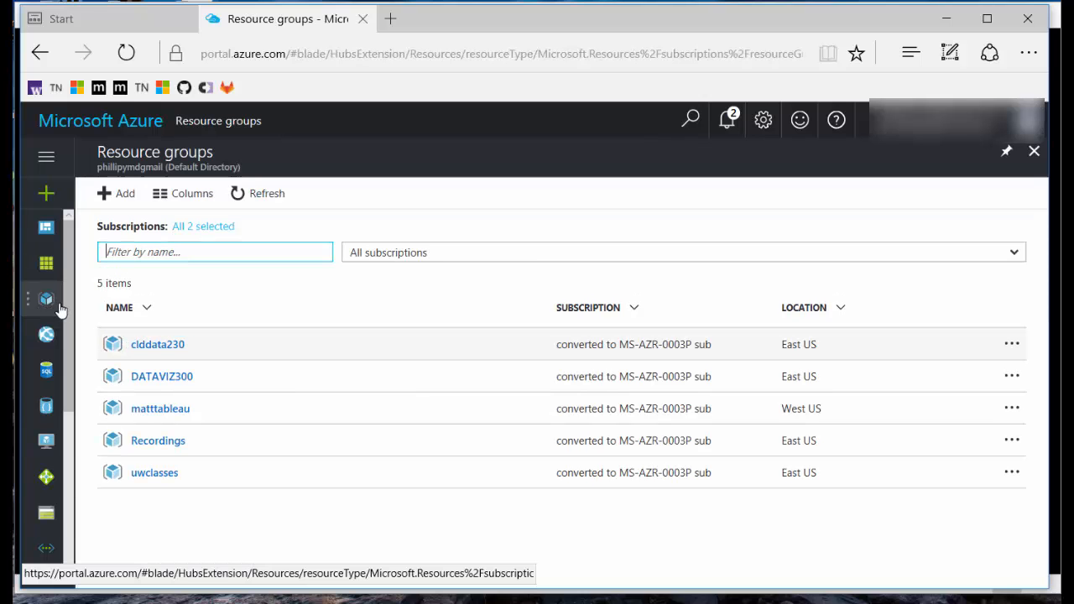
pyautogui.click(162, 411)
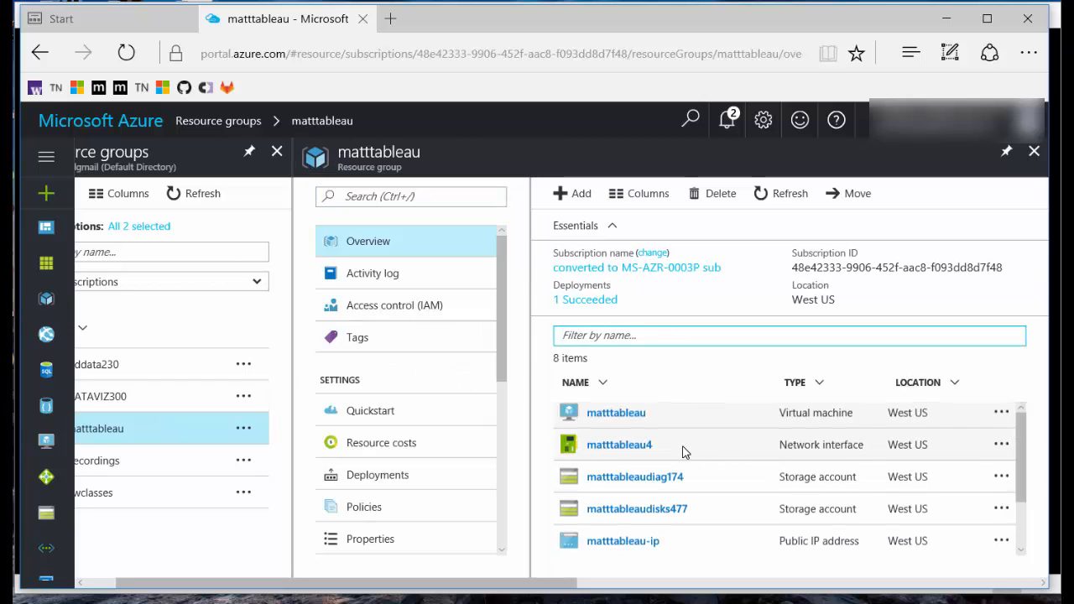
pyautogui.click(709, 198)
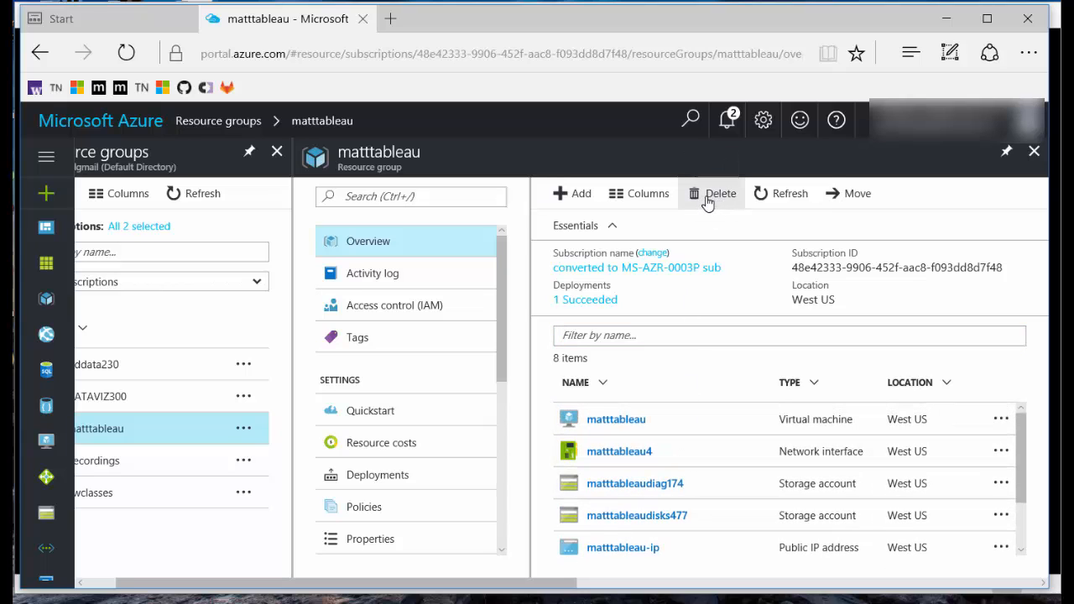
pyautogui.click(146, 315)
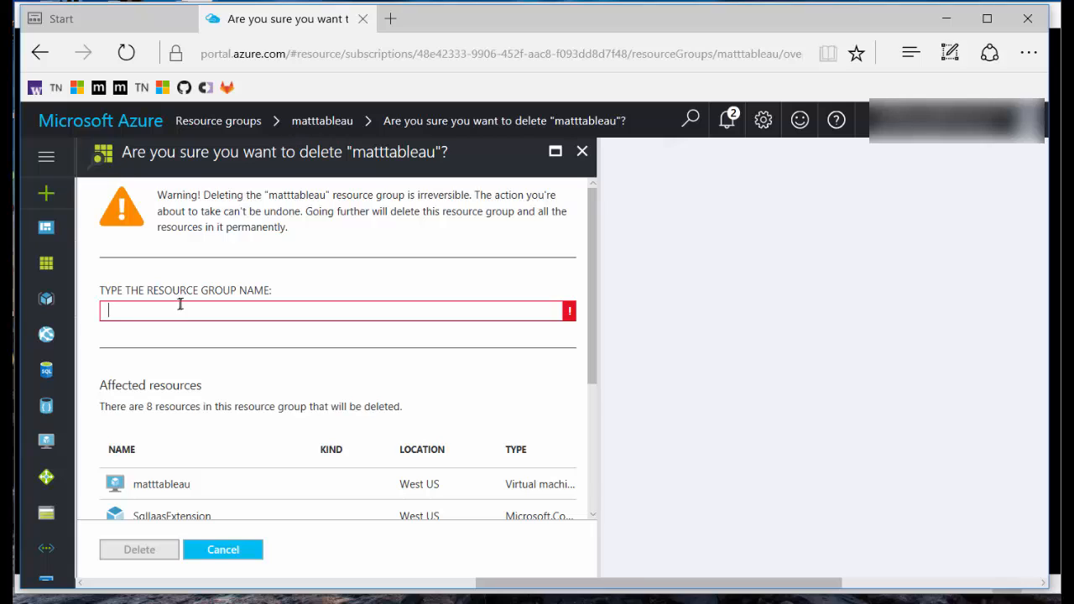
pyautogui.write('matttableau')
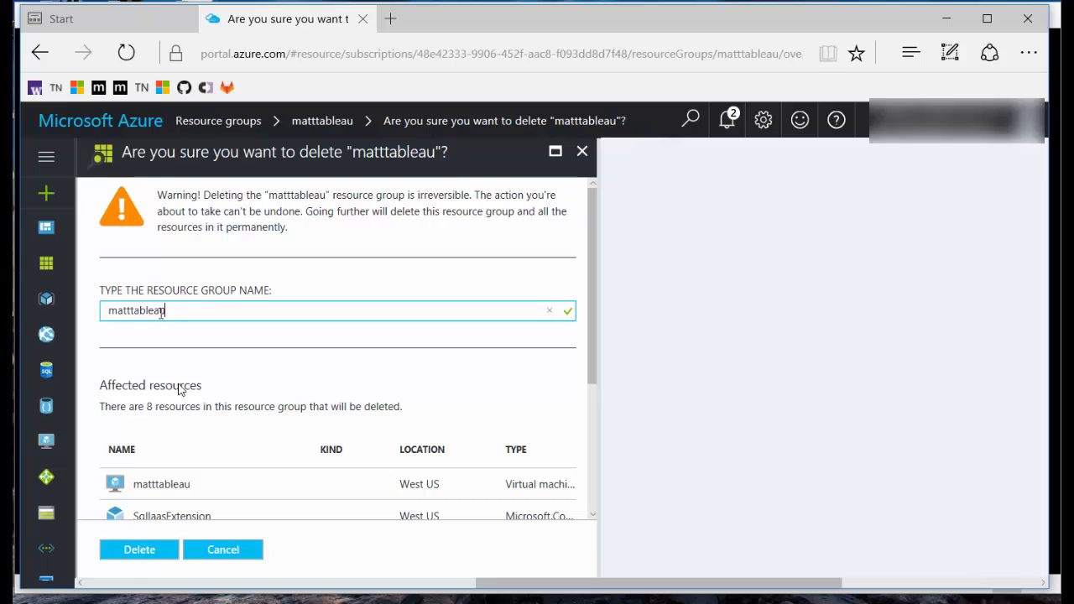
pyautogui.click(142, 551)
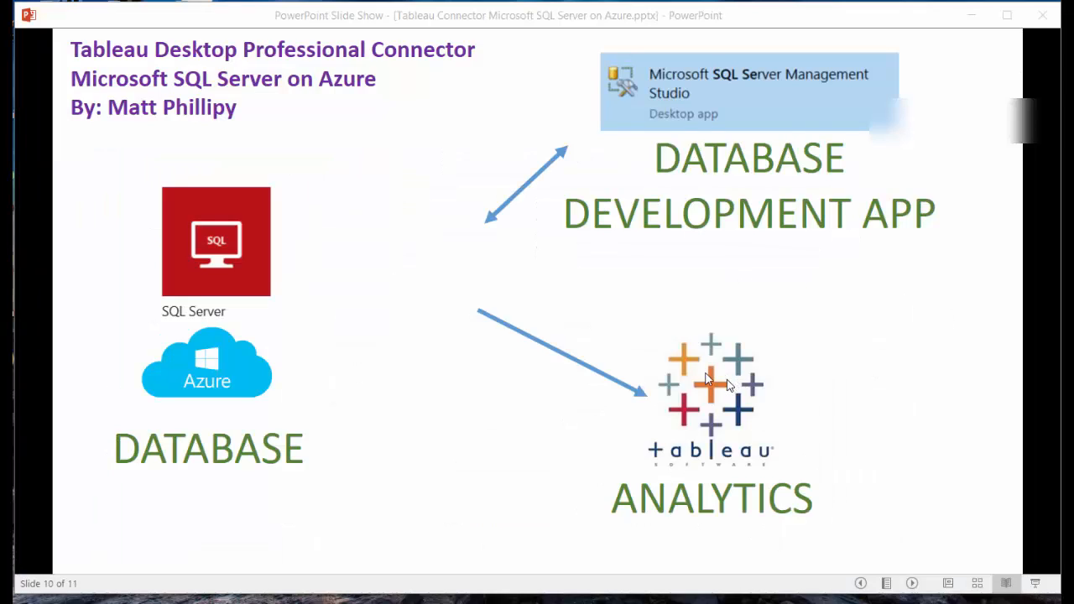
pyautogui.click(371, 236)
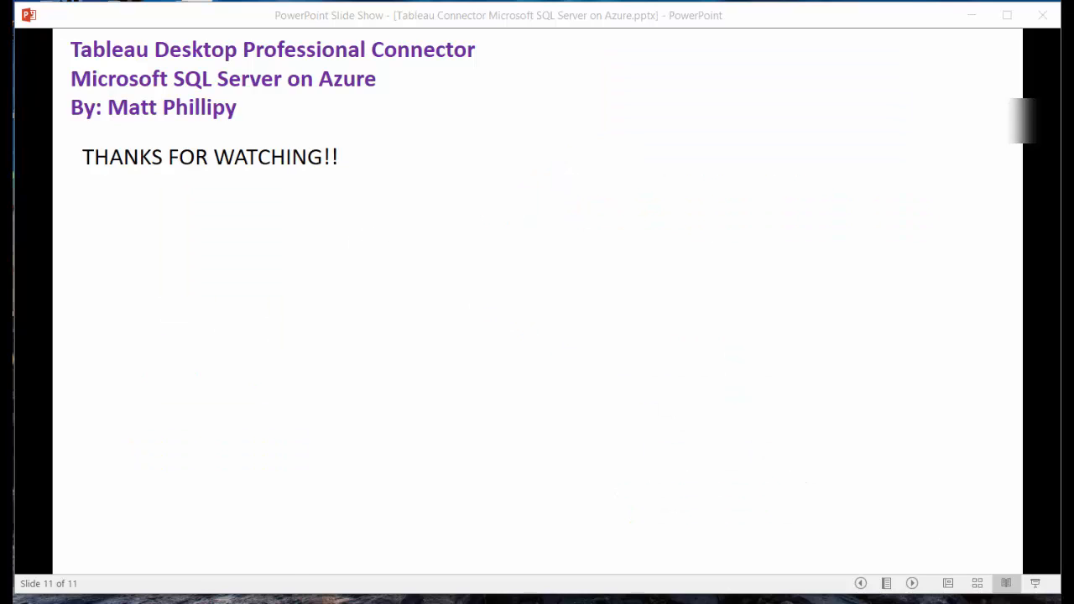
# Step: Switch to the browser and look over the author's Tableau Public, YouTube and LinkedIn profile pages
pyautogui.hotkey('alt', 'Tab')
pyautogui.click(120, 37)
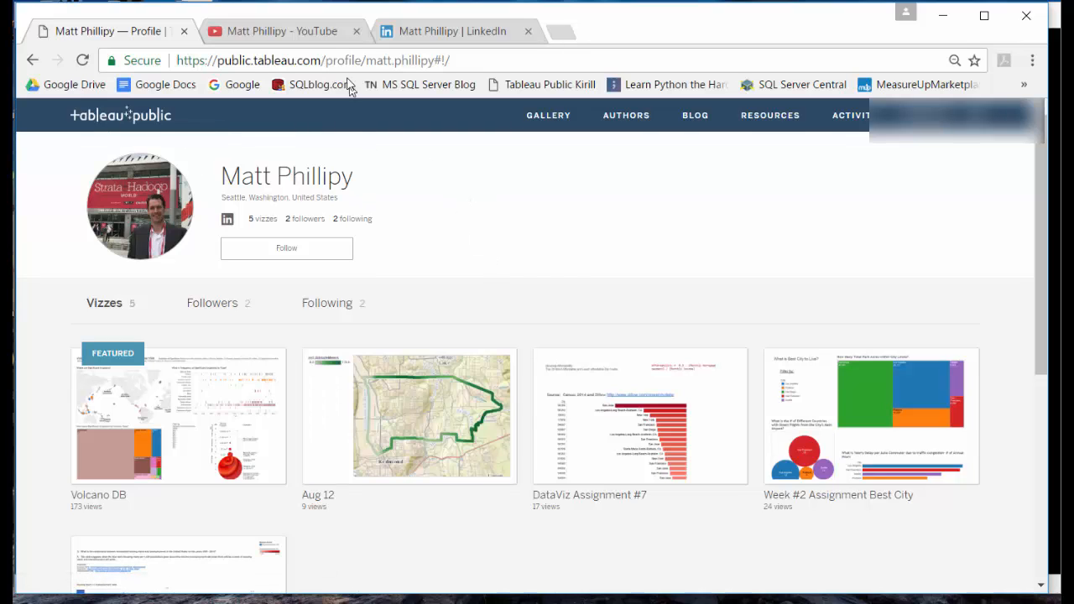
pyautogui.click(317, 33)
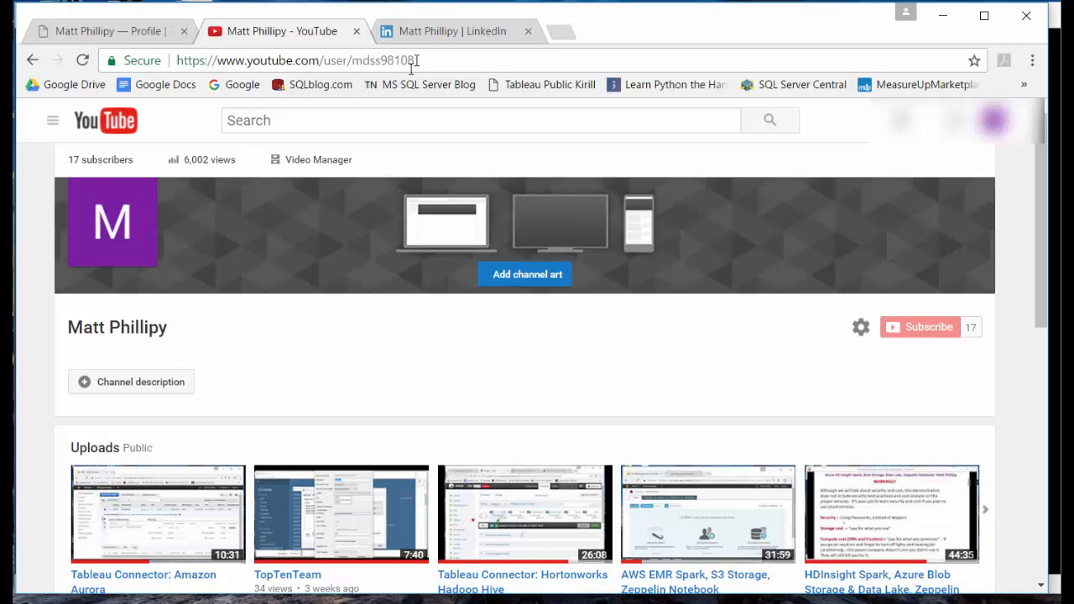
pyautogui.scroll(-3, 266, 333)
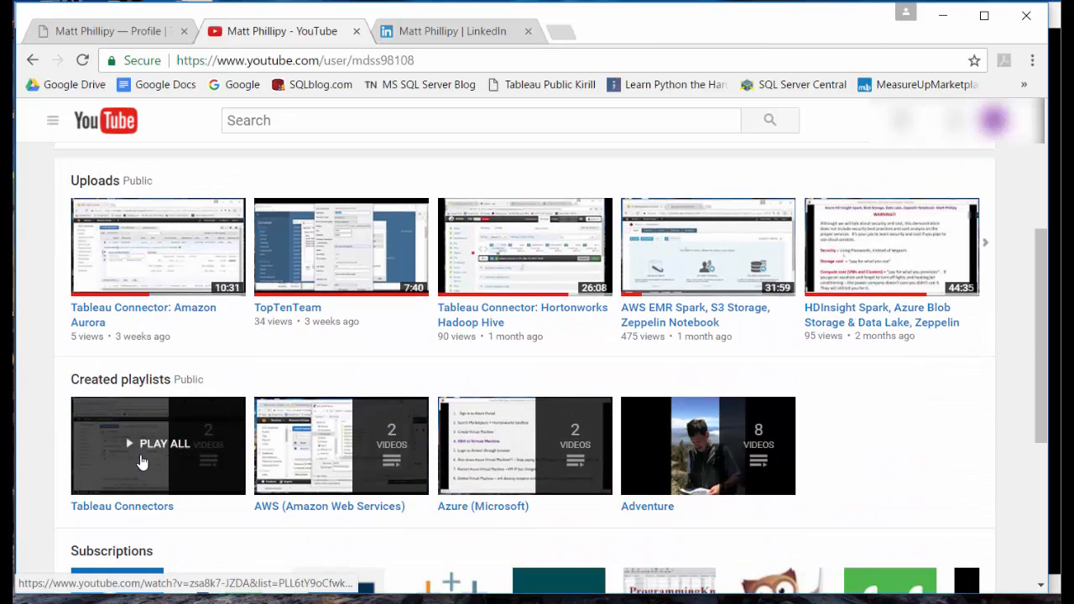
pyautogui.click(415, 38)
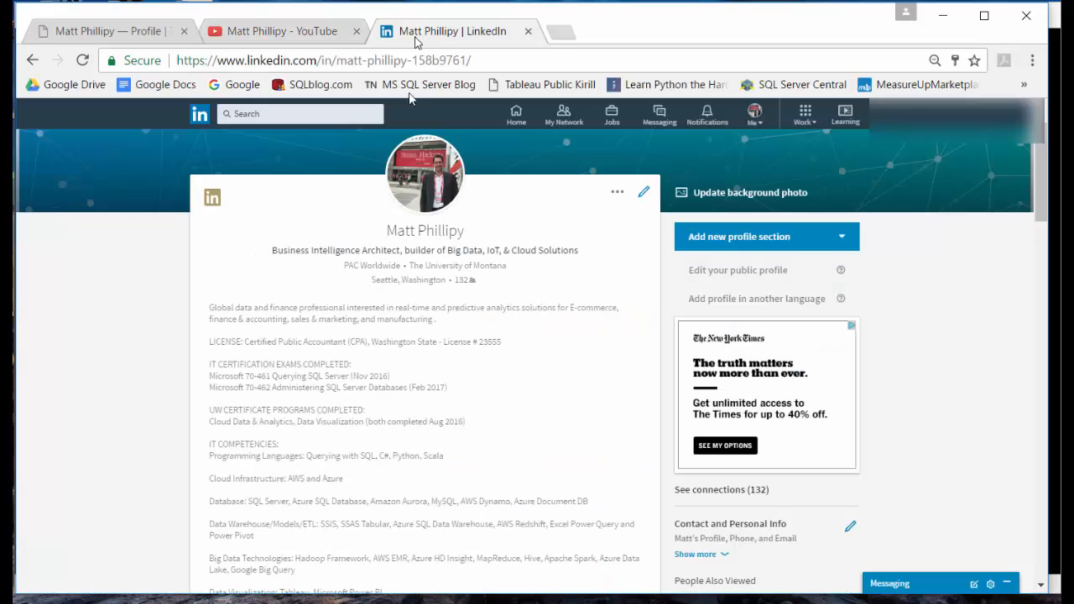